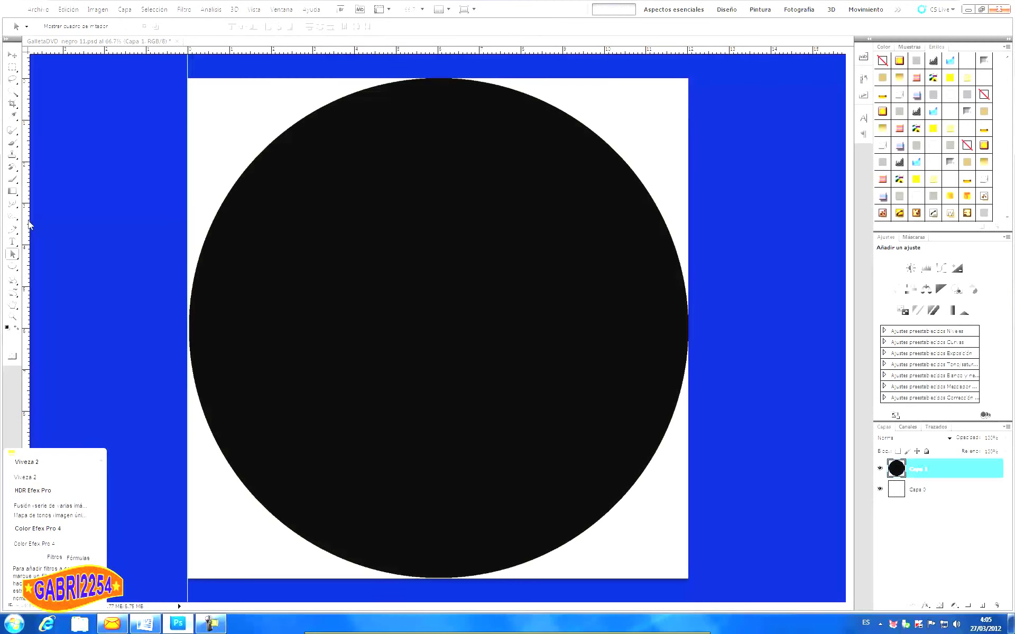
Step: Place vertical and horizontal guides through the black disc's centre and draw a centred circular path just inside the disc's edge
{"action": "left_click_drag", "start_coordinate": [28, 224], "coordinate": [436, 283]}
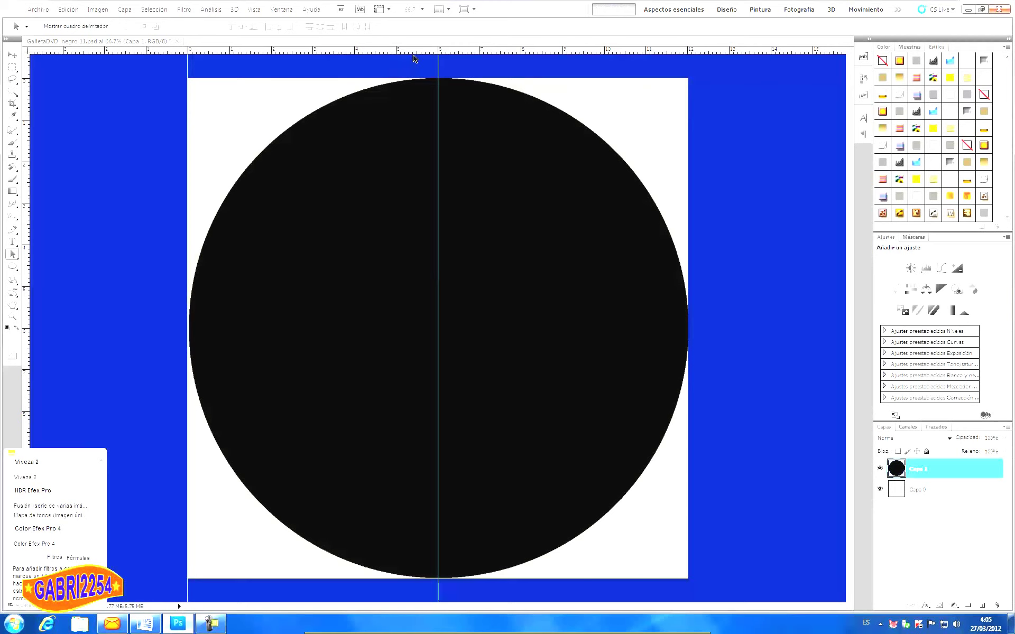
{"action": "left_click_drag", "start_coordinate": [408, 50], "coordinate": [421, 328]}
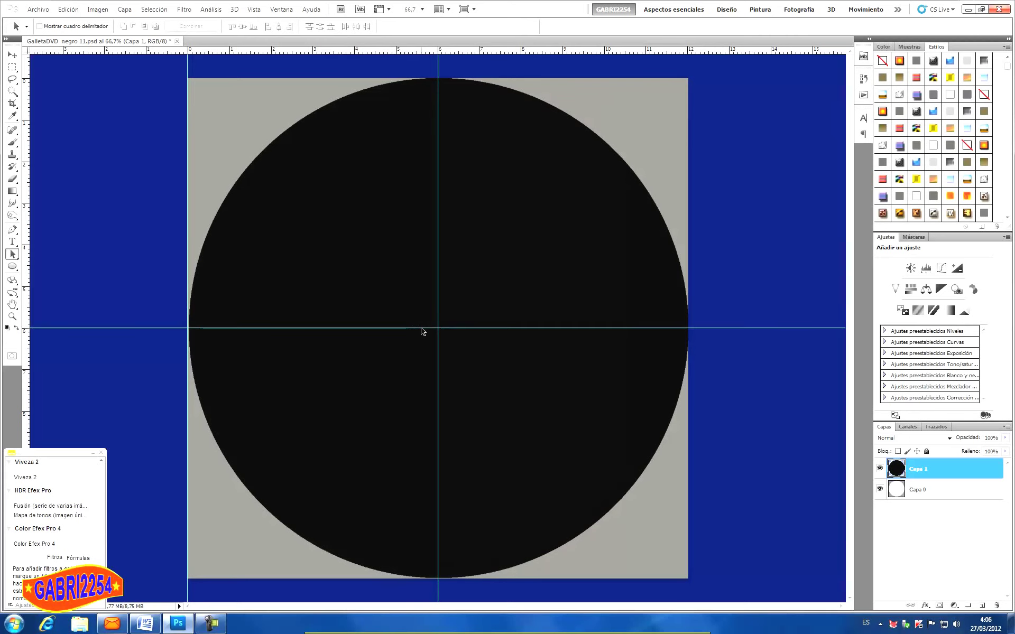
{"action": "left_click", "coordinate": [12, 268]}
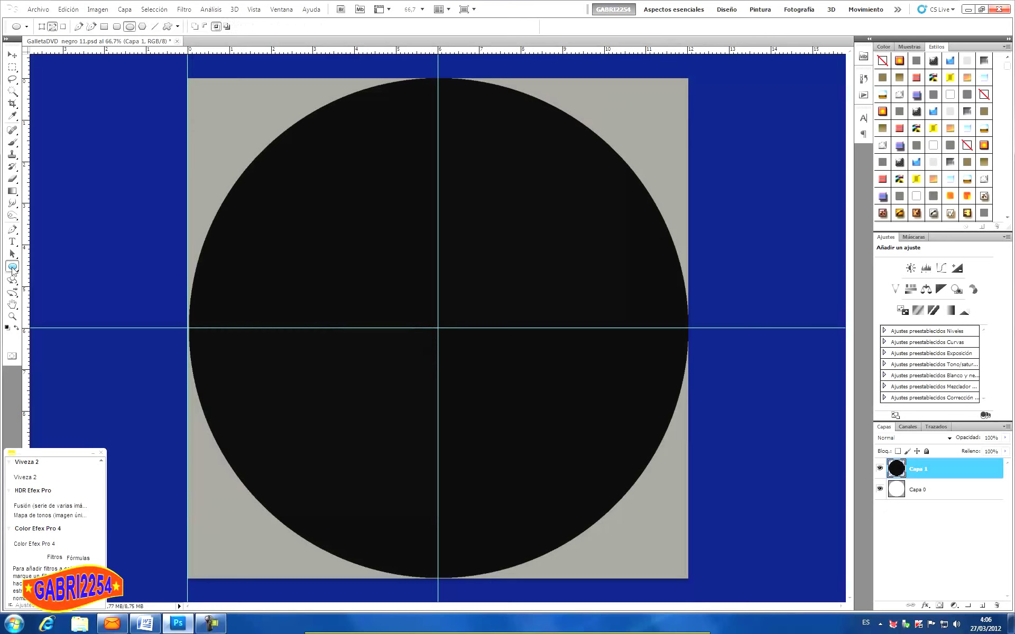
{"action": "left_click", "coordinate": [216, 27]}
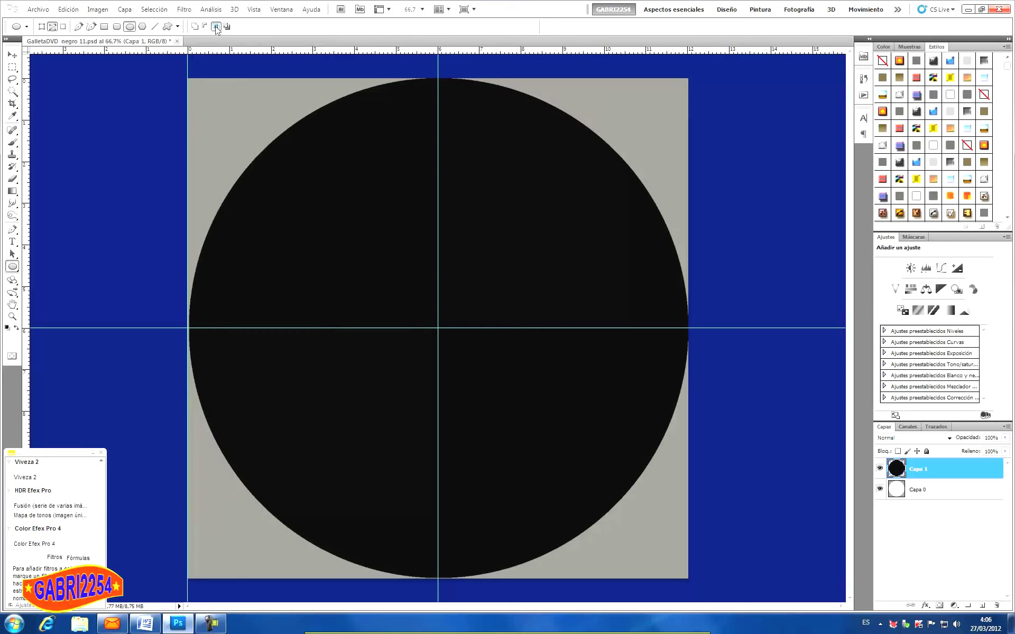
{"action": "left_click", "coordinate": [52, 27]}
{"action": "key", "text": "alt"}
{"action": "key", "text": "alt+shift"}
{"action": "left_click_drag", "start_coordinate": [437, 333], "coordinate": [679, 631]}
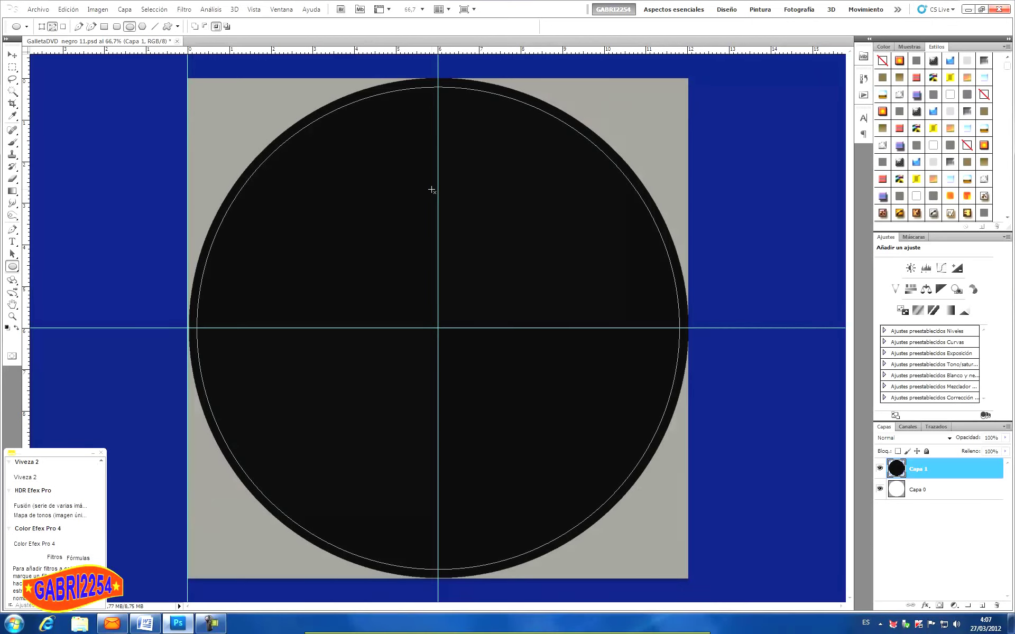
Step: Remove the vertical and horizontal centre guides from the canvas
{"action": "left_click", "coordinate": [11, 54]}
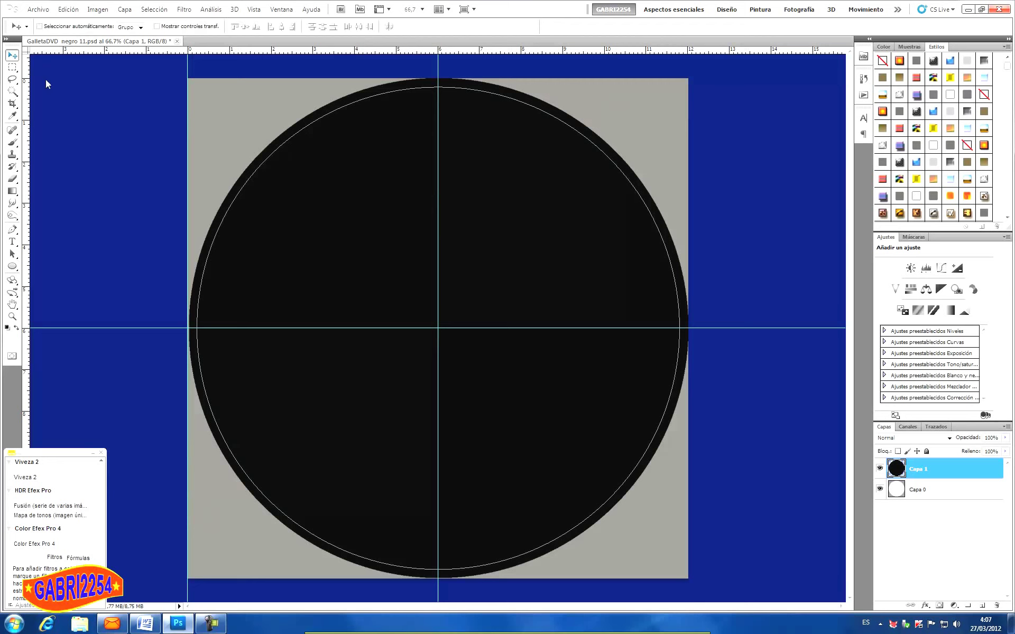
{"action": "left_click_drag", "start_coordinate": [438, 246], "coordinate": [21, 257]}
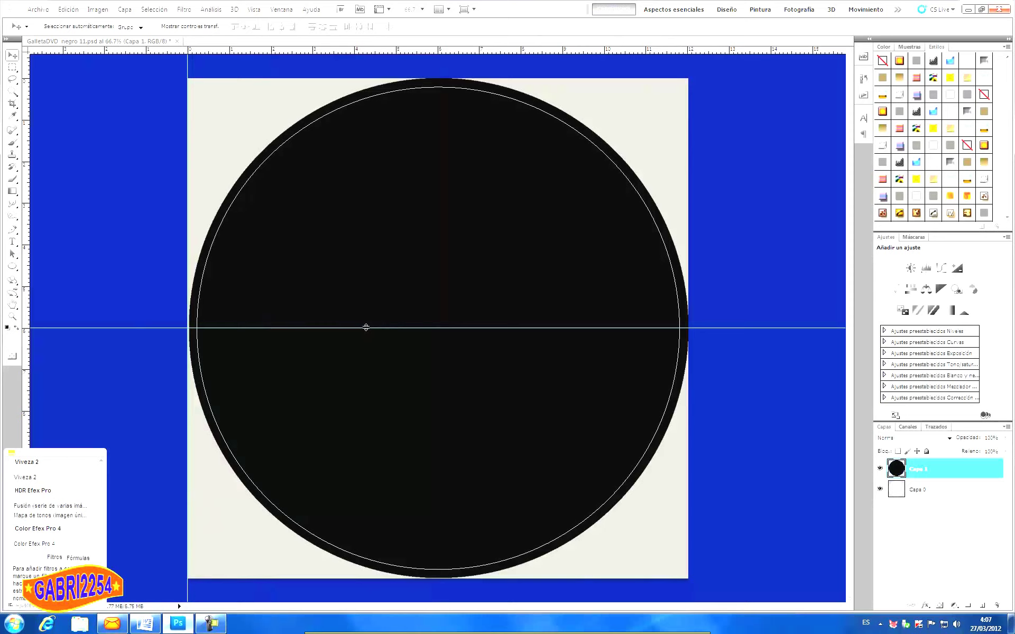
{"action": "left_click_drag", "start_coordinate": [367, 328], "coordinate": [369, 50]}
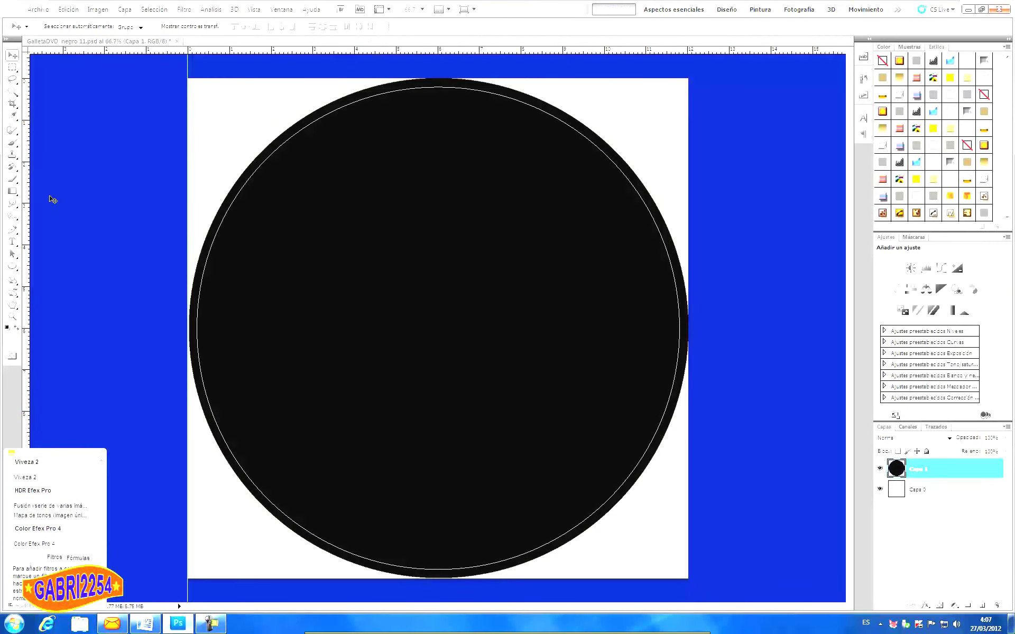
Step: Set up the Type tool with white (ffffff) text and the Bold font style
{"action": "left_click", "coordinate": [14, 242]}
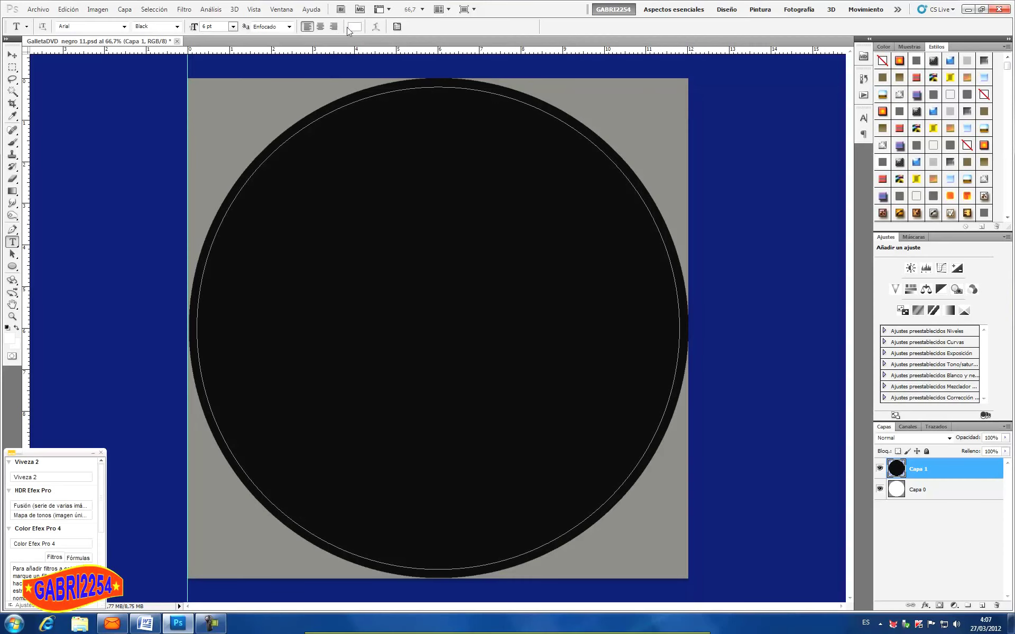
{"action": "left_click", "coordinate": [352, 30]}
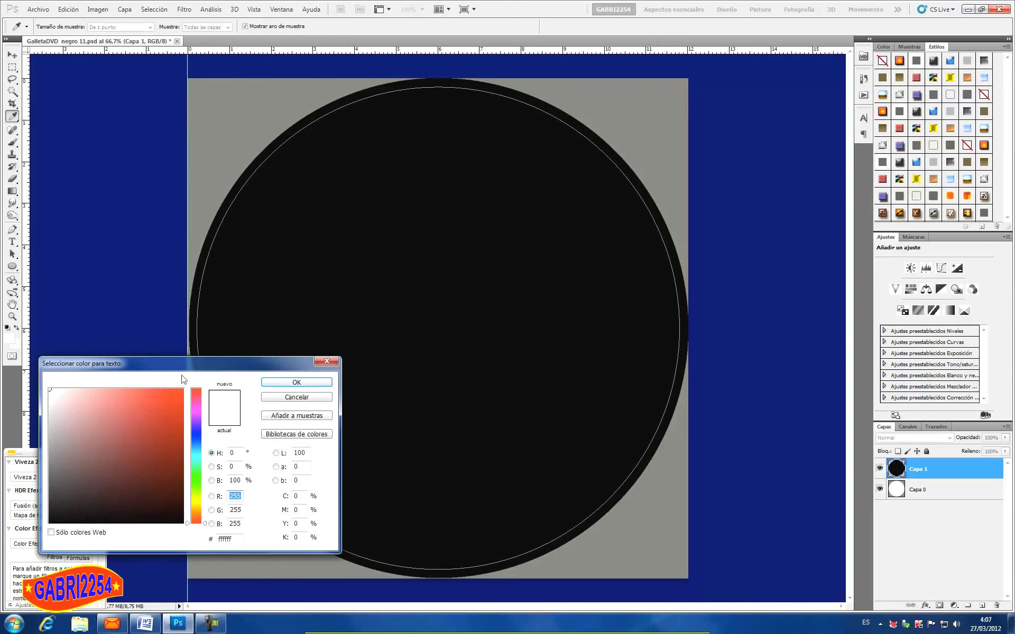
{"action": "left_click", "coordinate": [275, 385]}
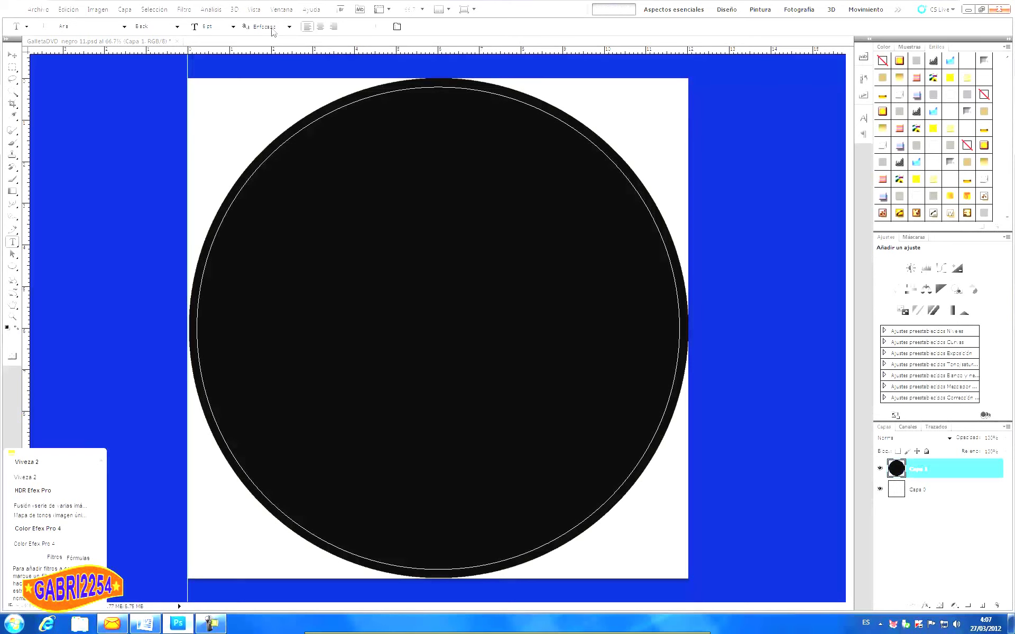
{"action": "left_click", "coordinate": [177, 26]}
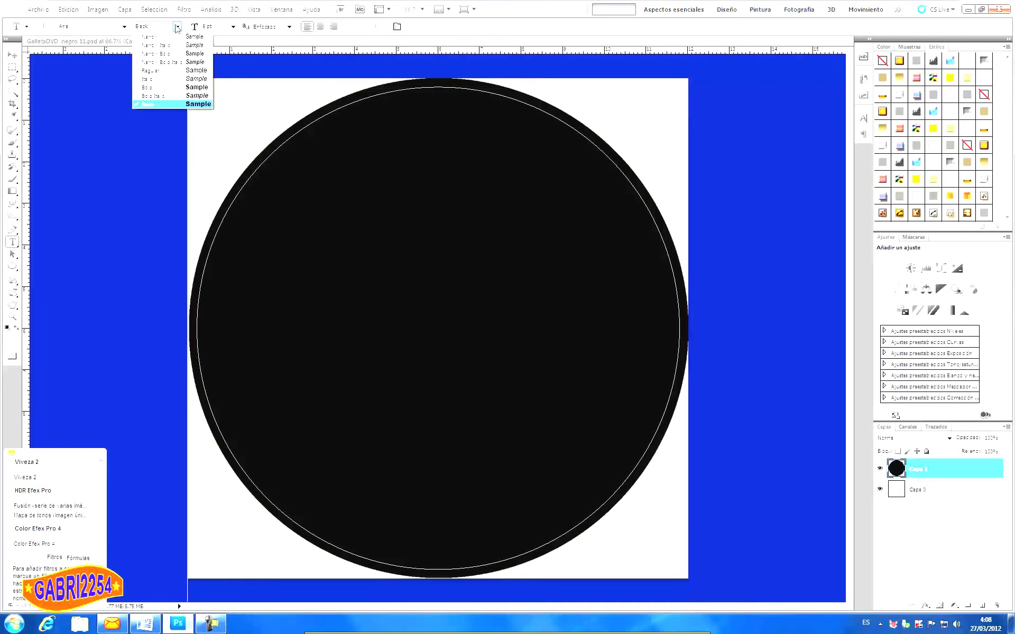
{"action": "left_click", "coordinate": [170, 87]}
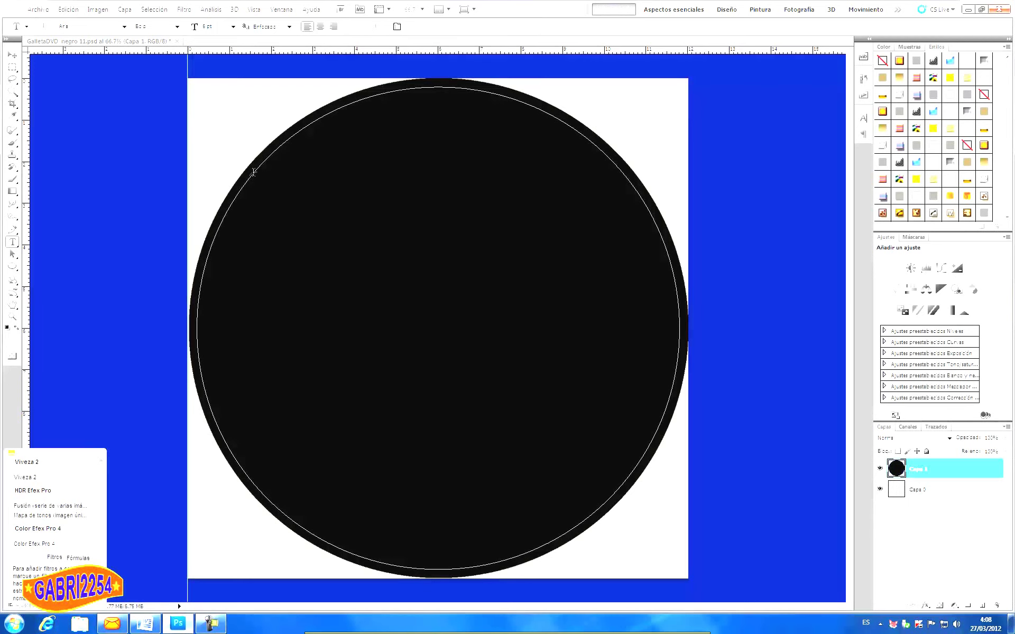
Step: Add placeholder text of repeated v, j and e characters along the circular path, starting at its upper-left part
{"action": "left_click", "coordinate": [253, 173]}
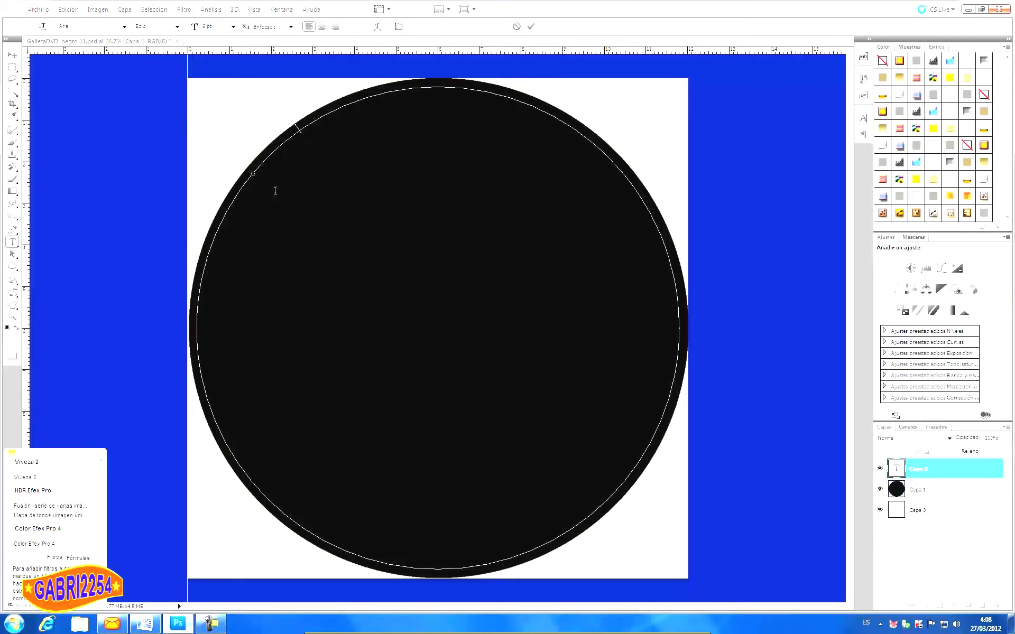
{"action": "type", "text": "vvvvvvvvvvvvvvvvvvvvvvvvvvvvvvjjjjjjjjjjjjjjjjjjjjjjjjjjjjjjjjjjje"}
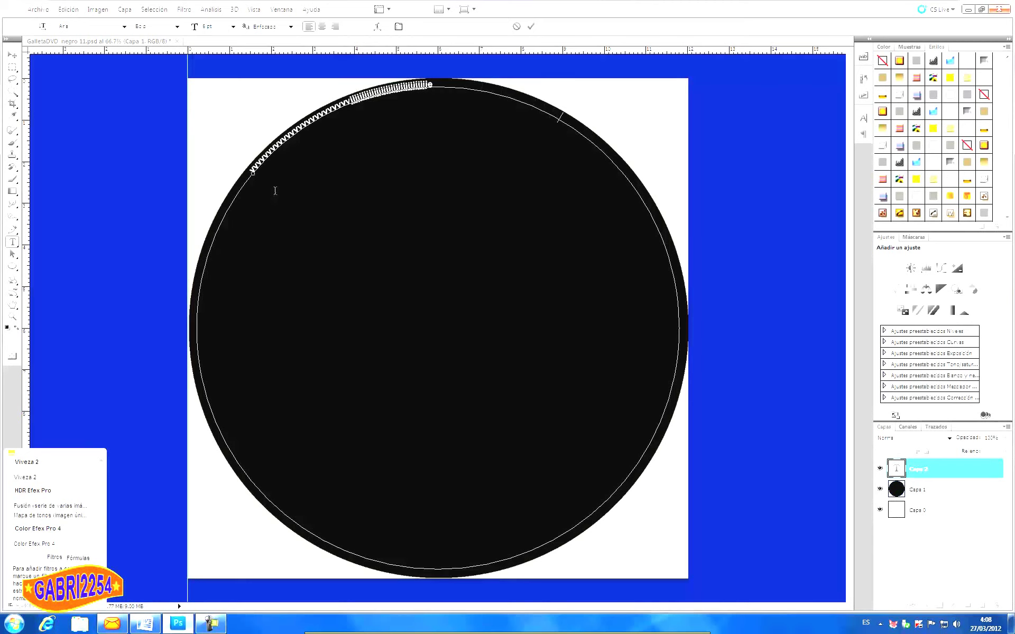
{"action": "type", "text": "eeeeeeeeeeeeeeeeeeeeeeeeeeeeeeeeeeeeeeeeeeeeeeeeeeeeeeeeeeeeeeeeeeeeeeeeee"}
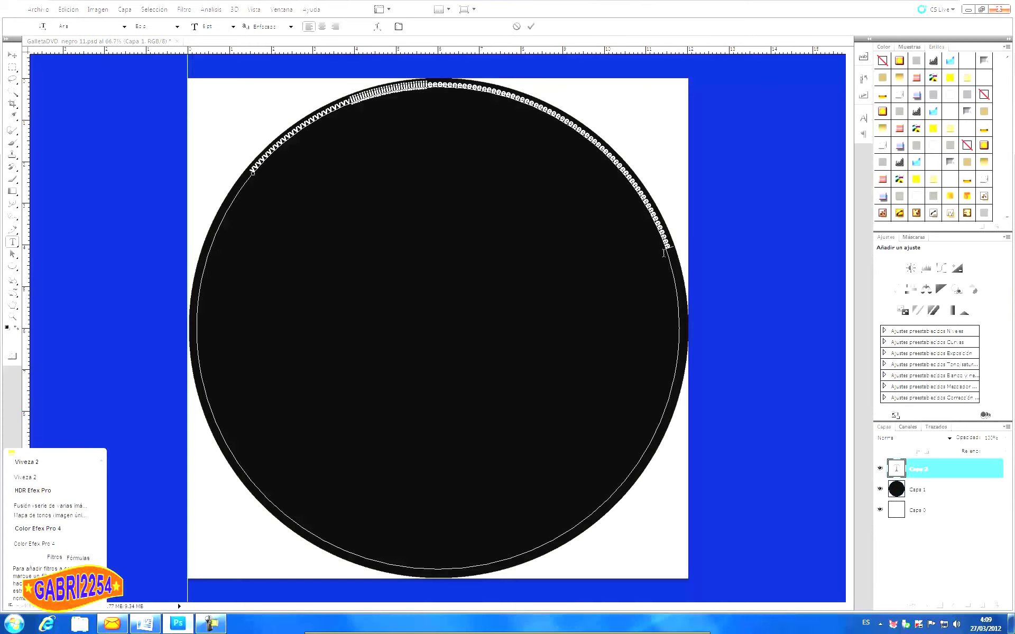
{"action": "type", "text": "e"}
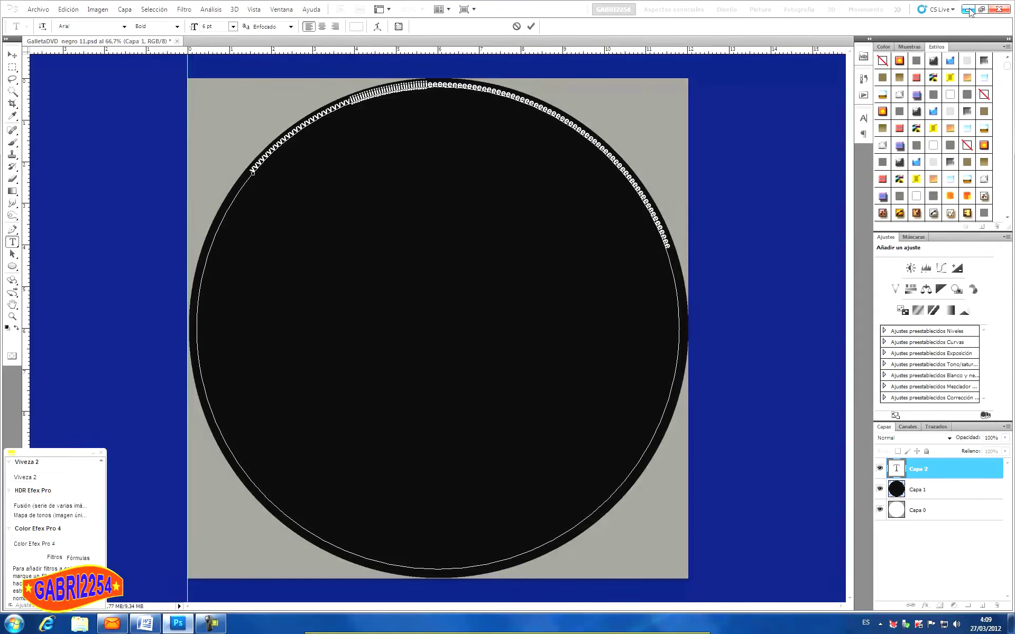
Step: Switch to the Word document and delete the existing © symbol
{"action": "left_click", "coordinate": [969, 10]}
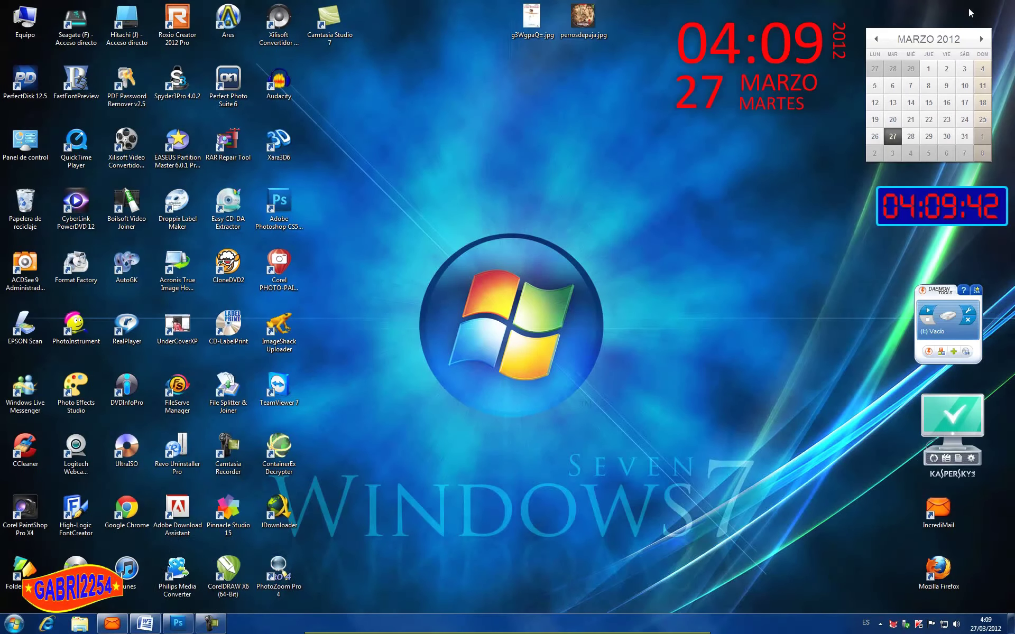
{"action": "left_click", "coordinate": [144, 625]}
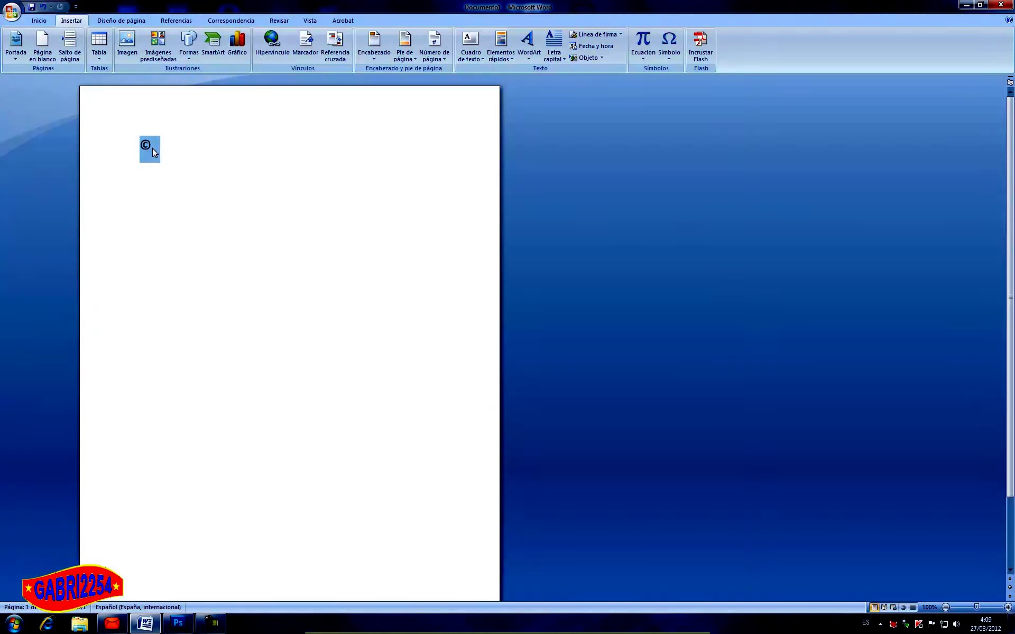
{"action": "key", "text": "Delete"}
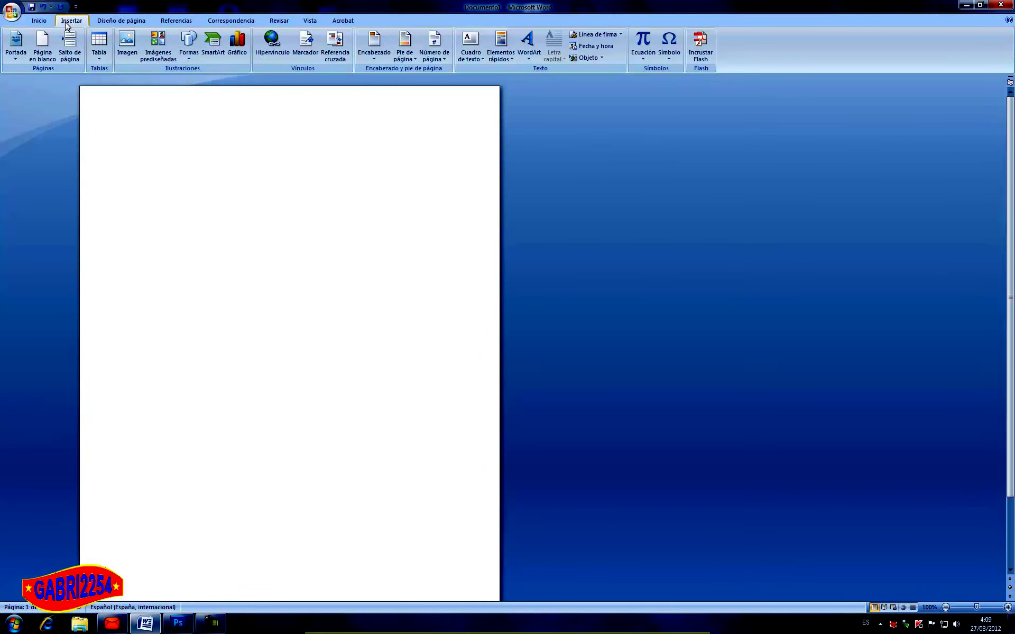
Step: Insert the copyright sign © from the Latin-1 symbol set into the blank document
{"action": "left_click", "coordinate": [670, 60]}
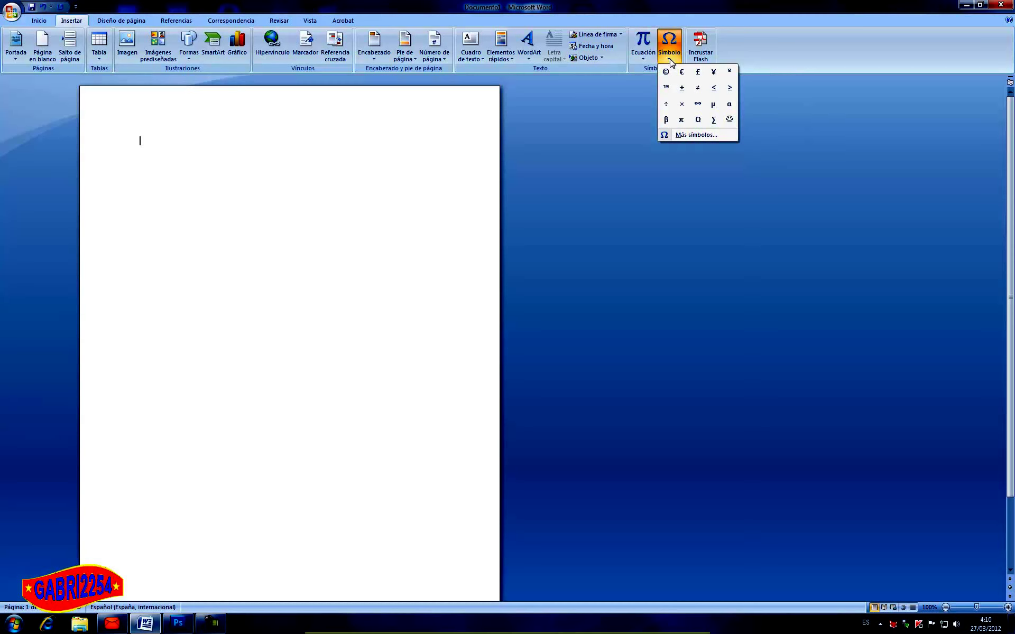
{"action": "left_click", "coordinate": [693, 135]}
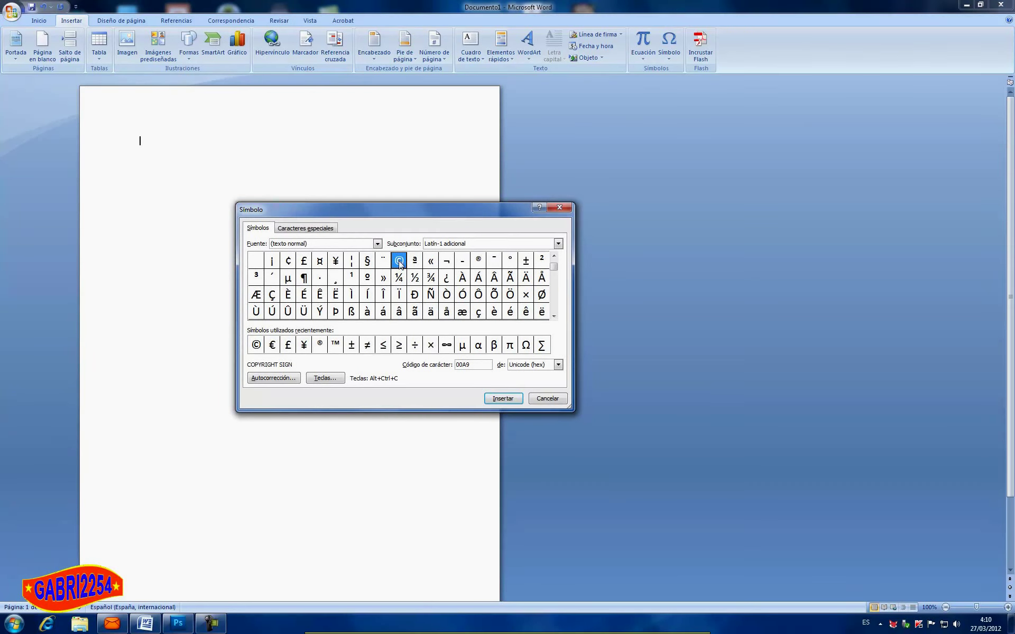
{"action": "left_click", "coordinate": [256, 346]}
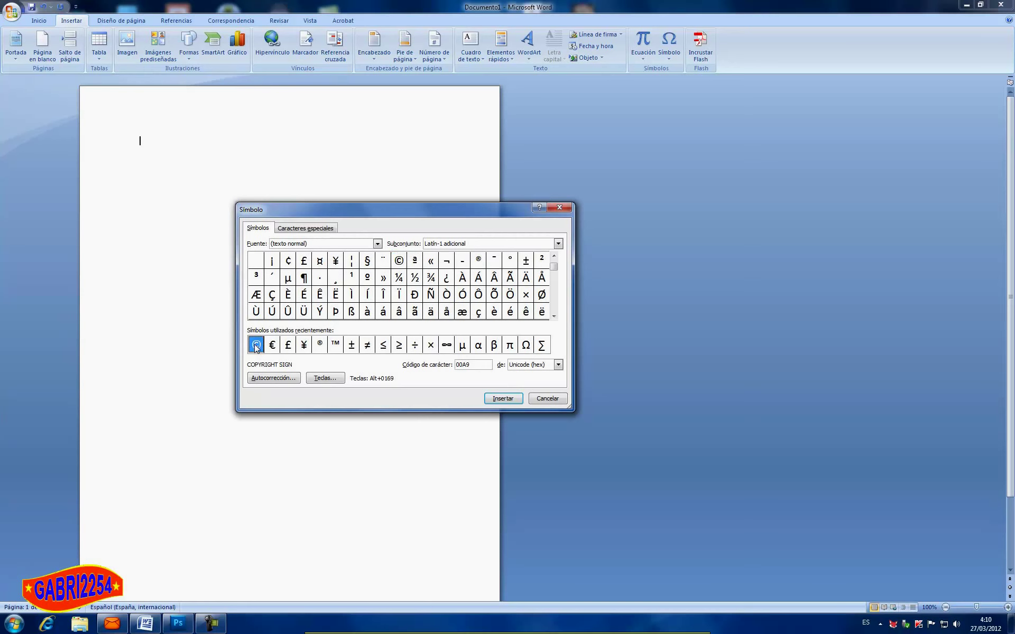
{"action": "left_click", "coordinate": [399, 261]}
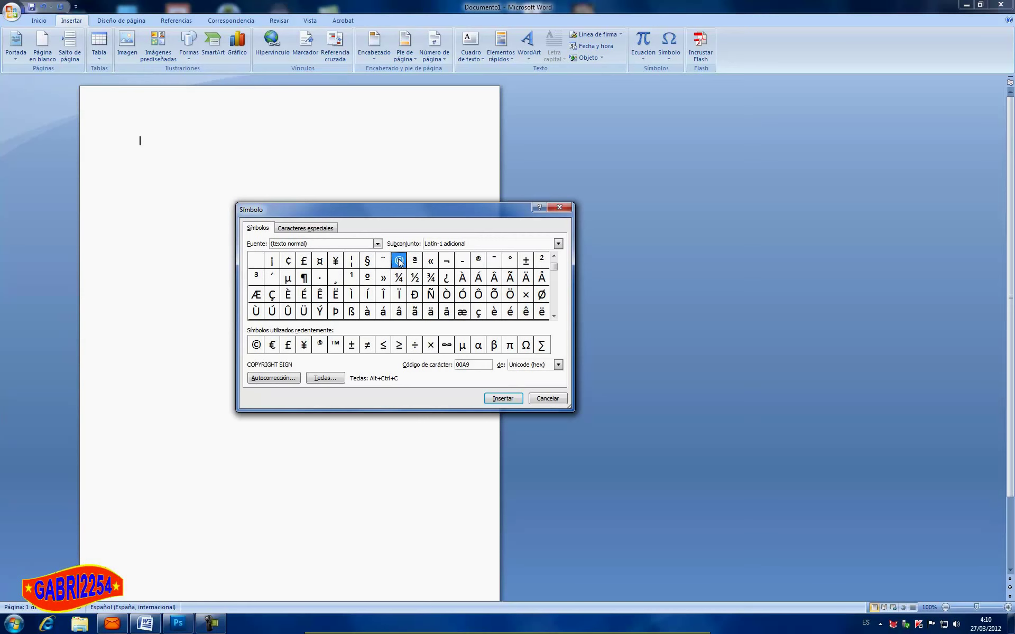
{"action": "left_click", "coordinate": [502, 399]}
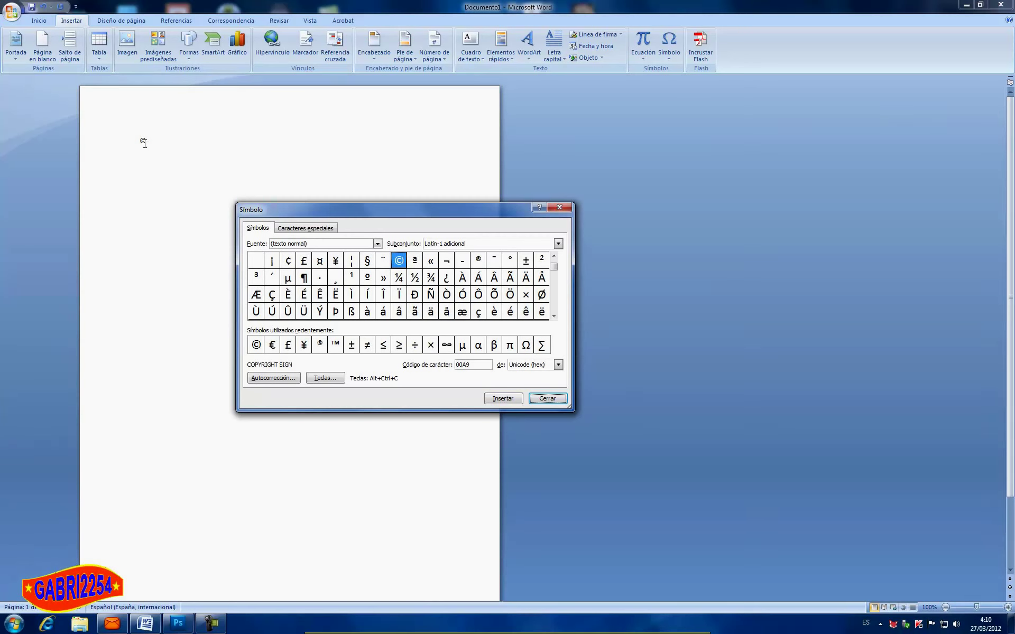
{"action": "left_click", "coordinate": [547, 399]}
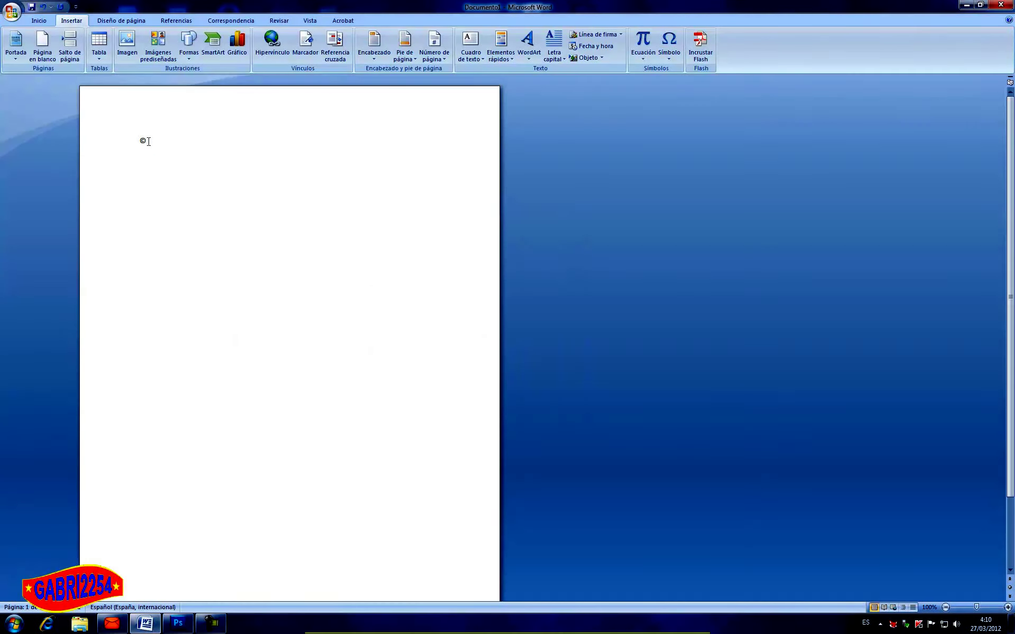
Step: Make the © symbol bold, set its size to 26, and copy it
{"action": "left_click", "coordinate": [120, 141]}
{"action": "key", "text": "ctrl+c"}
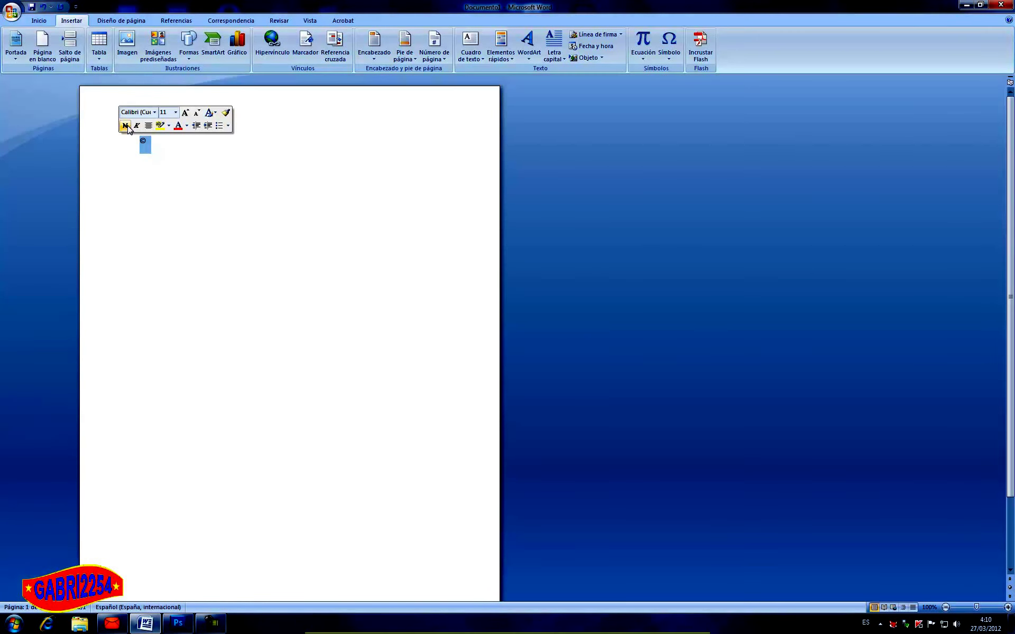
{"action": "left_click", "coordinate": [128, 127]}
{"action": "left_click", "coordinate": [175, 112]}
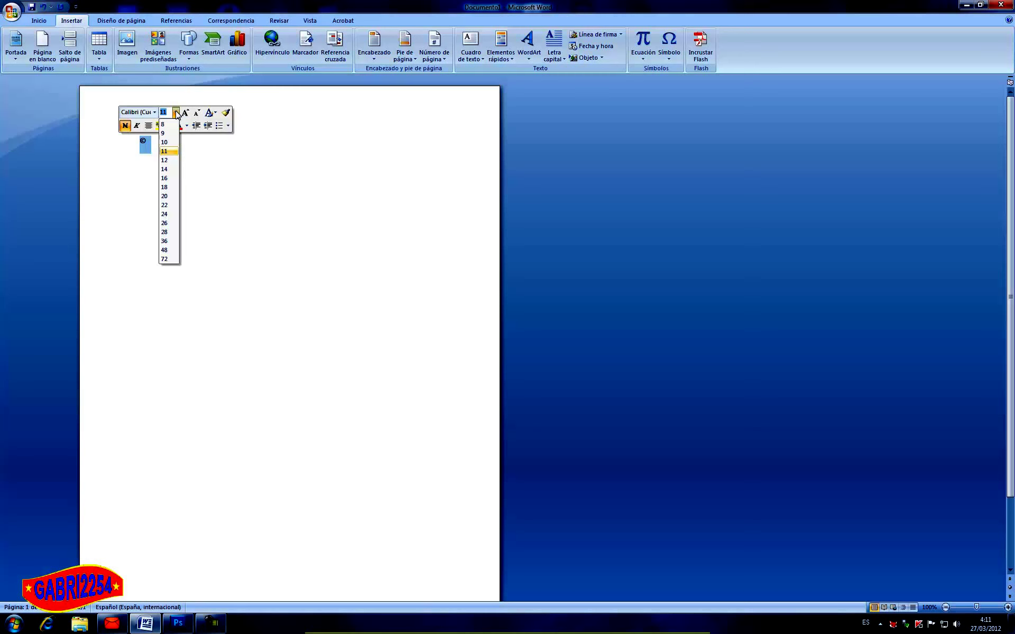
{"action": "left_click", "coordinate": [170, 223]}
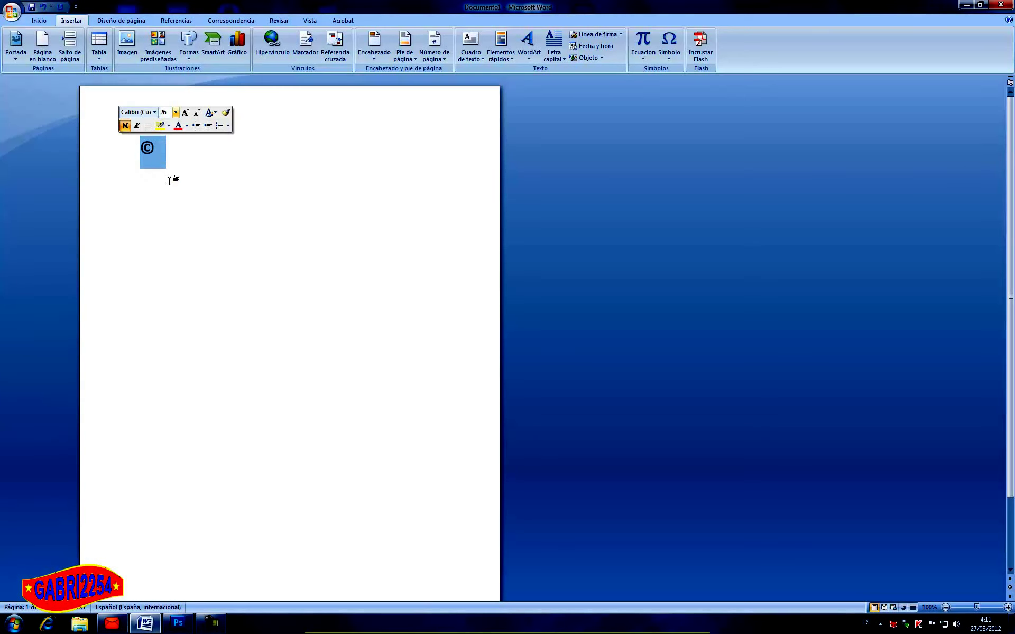
{"action": "right_click", "coordinate": [149, 149]}
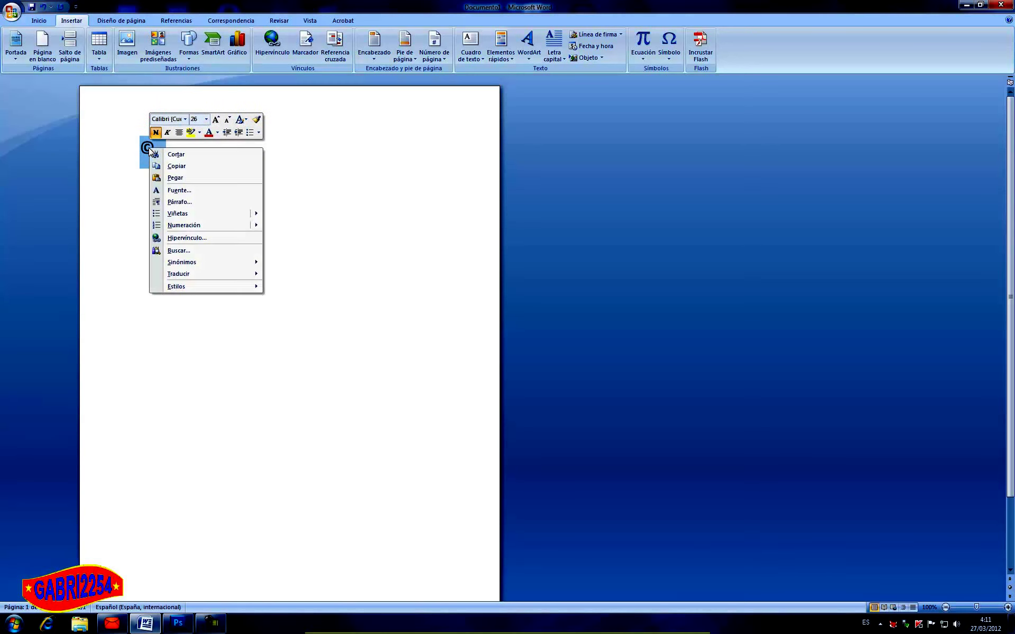
{"action": "left_click", "coordinate": [175, 168]}
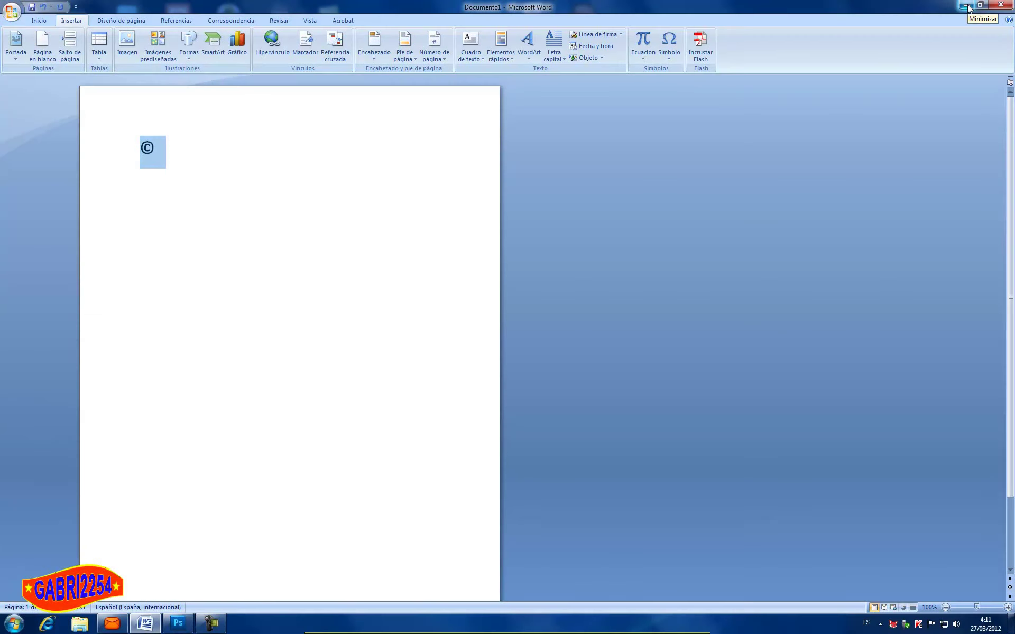
Step: Switch back to Photoshop and paste the © symbol at the end of the text on the circular path
{"action": "left_click", "coordinate": [968, 7]}
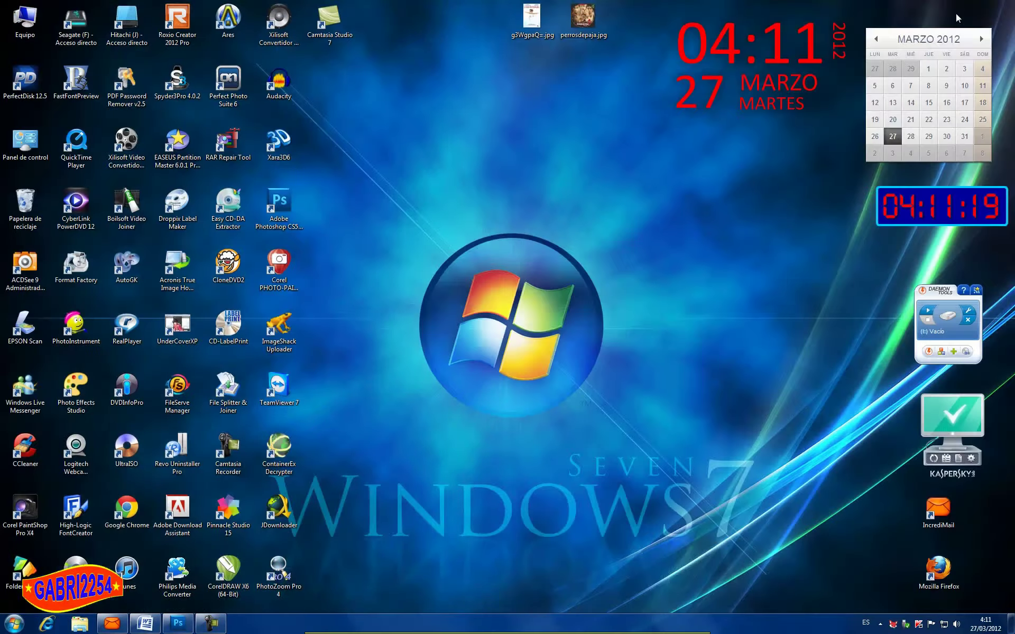
{"action": "left_click", "coordinate": [167, 628]}
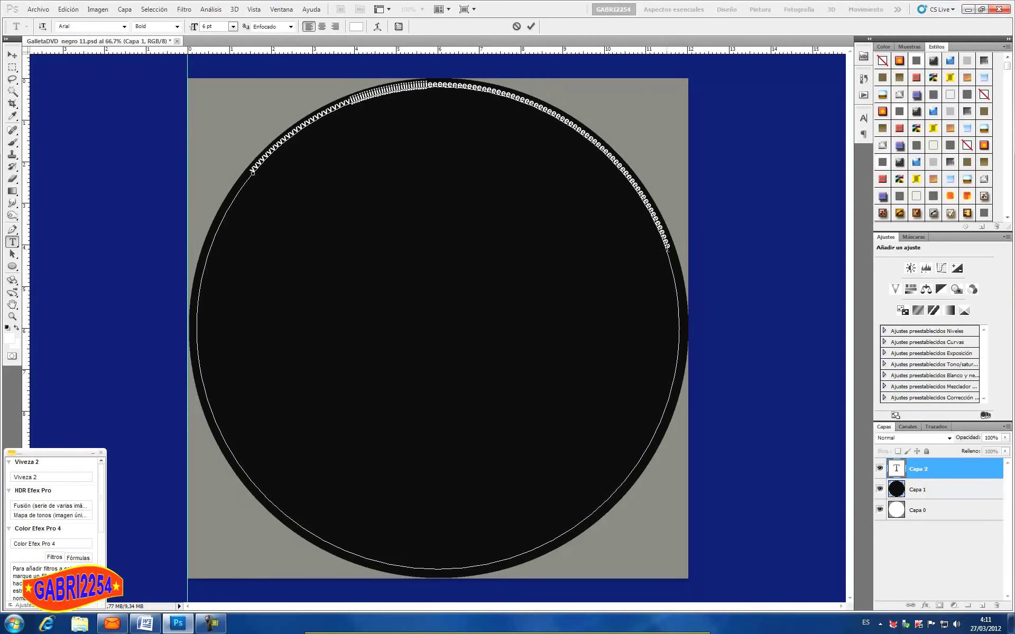
{"action": "right_click", "coordinate": [667, 248]}
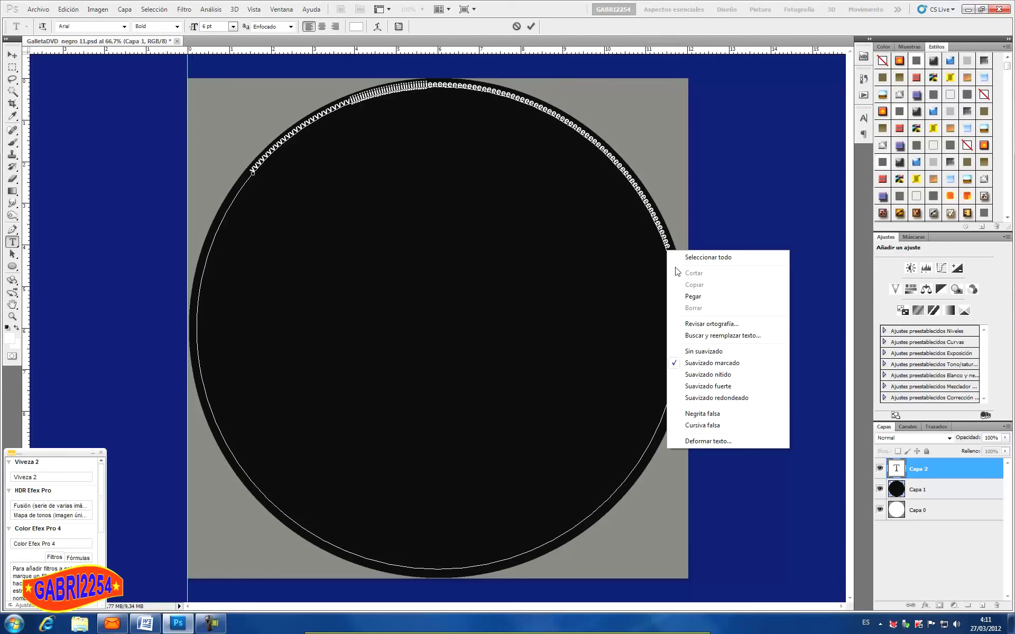
{"action": "left_click", "coordinate": [689, 300]}
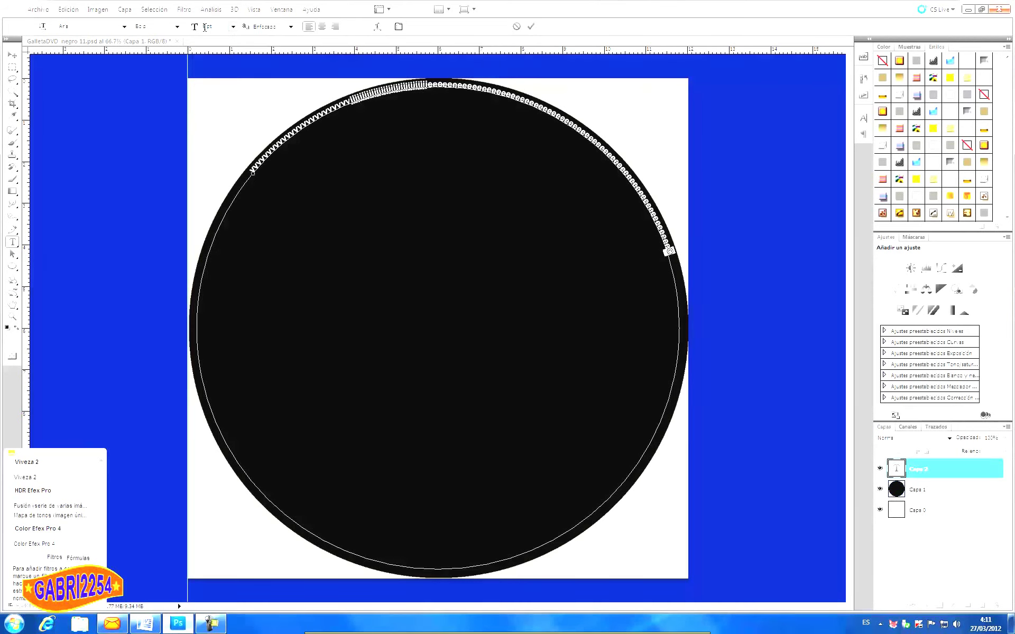
Step: Set the selected © symbol at the end of the circular text to 9 pt and commit the text edit
{"action": "left_click", "coordinate": [233, 27]}
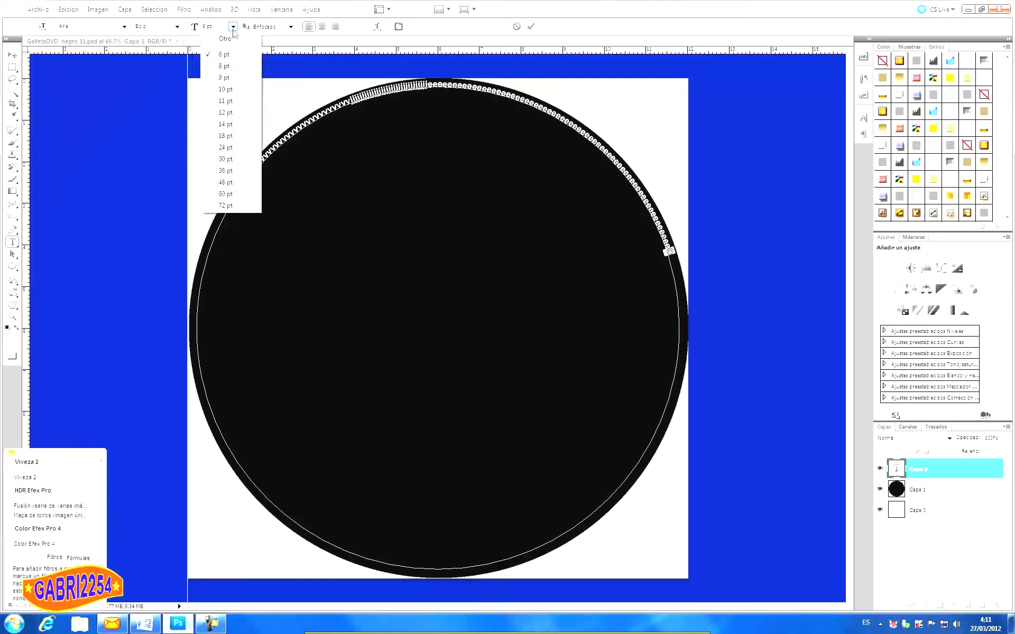
{"action": "left_click", "coordinate": [239, 76]}
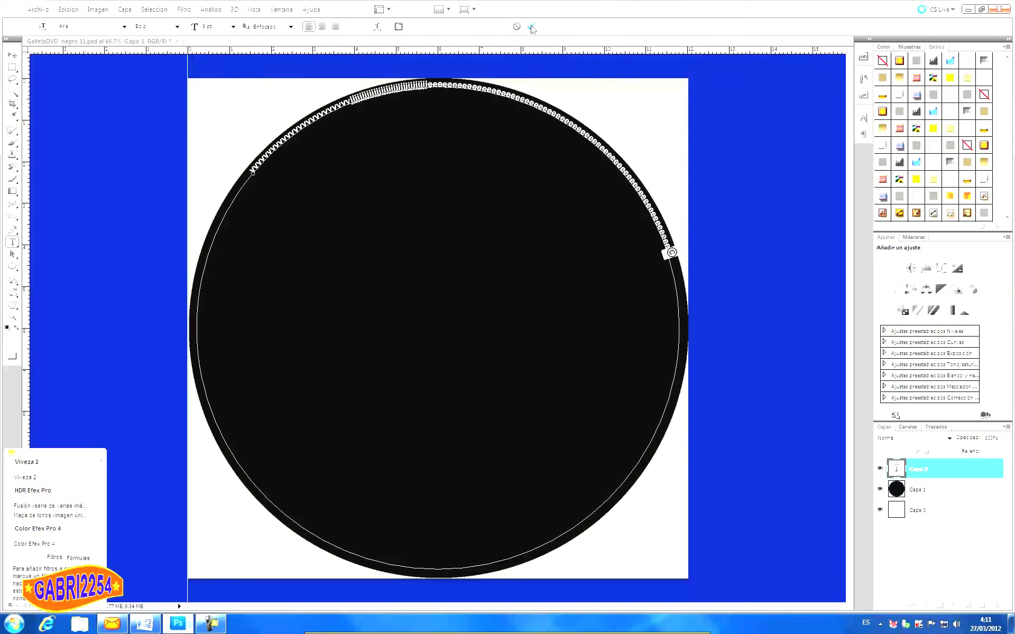
{"action": "key", "text": "ctrl+Return"}
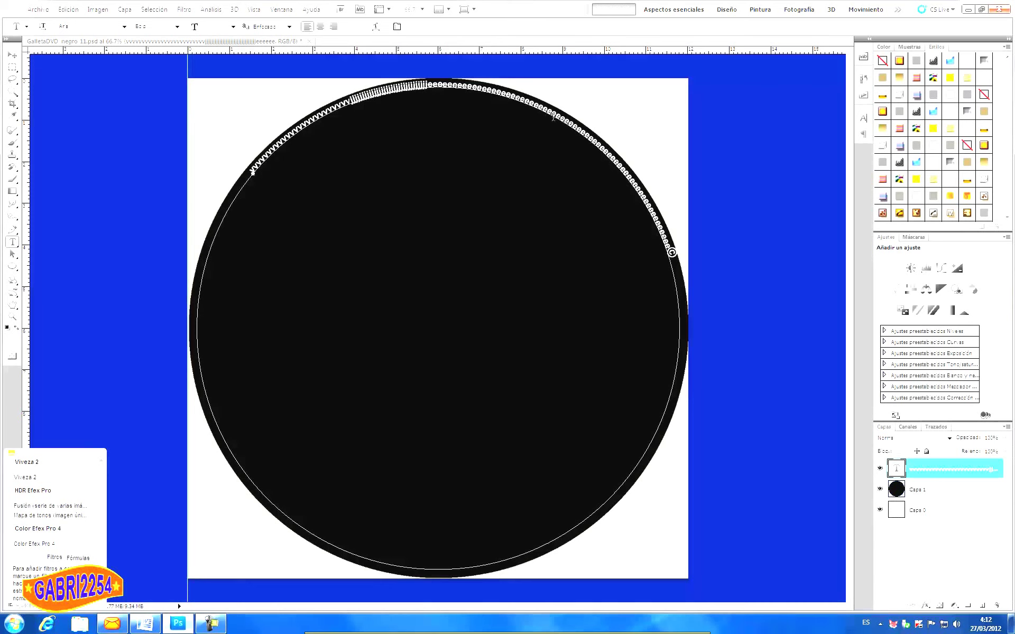
Step: Select a short run of e letters on the disc's upper-right arc and recolour them bright orange-red
{"action": "left_click_drag", "start_coordinate": [556, 114], "coordinate": [529, 108]}
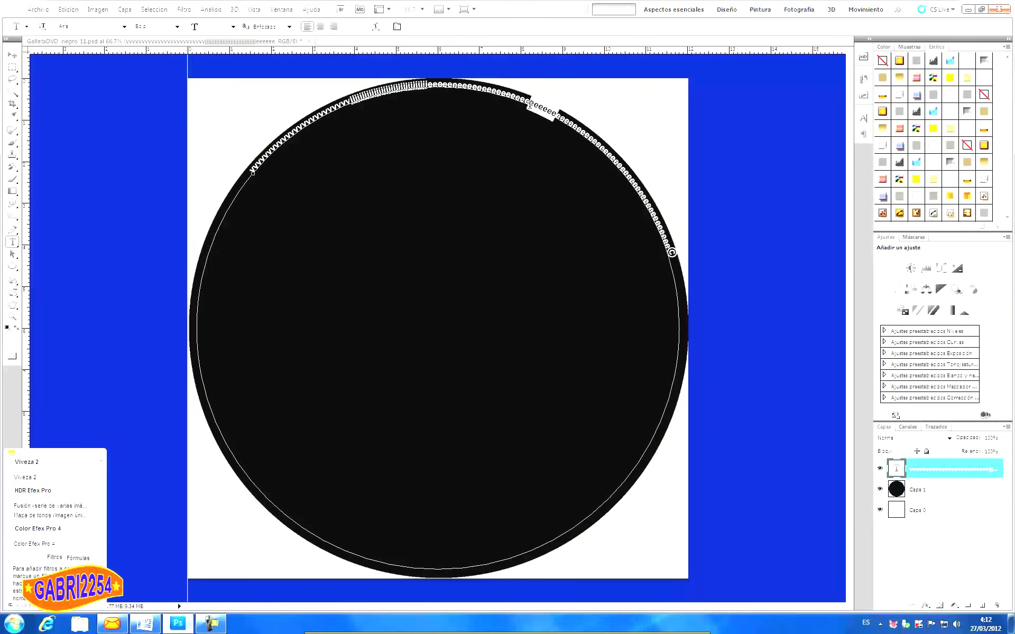
{"action": "left_click", "coordinate": [529, 107]}
{"action": "left_click_drag", "start_coordinate": [546, 115], "coordinate": [535, 117]}
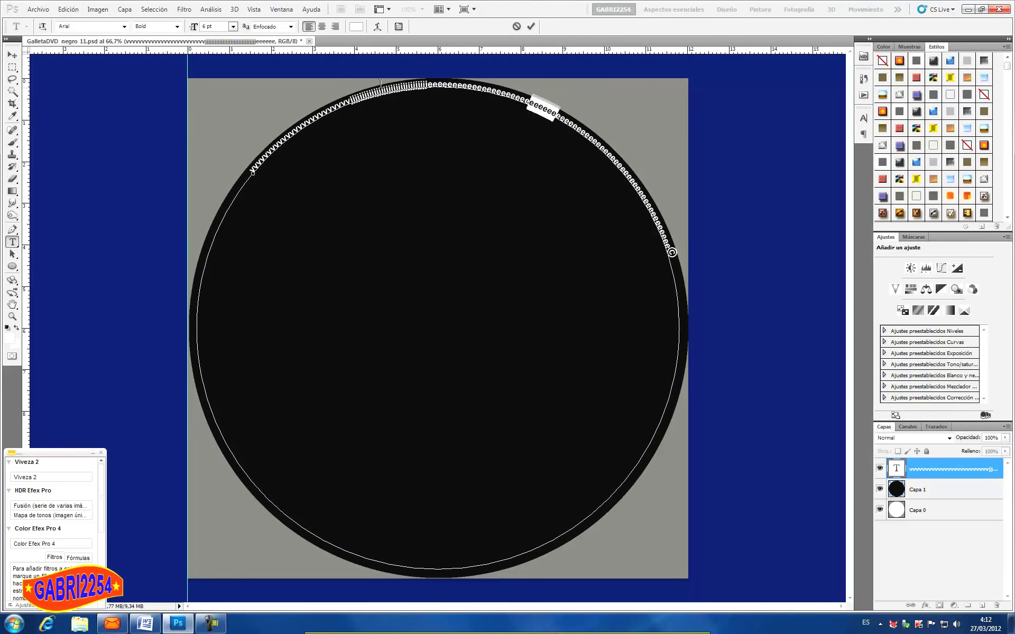
{"action": "left_click", "coordinate": [355, 28]}
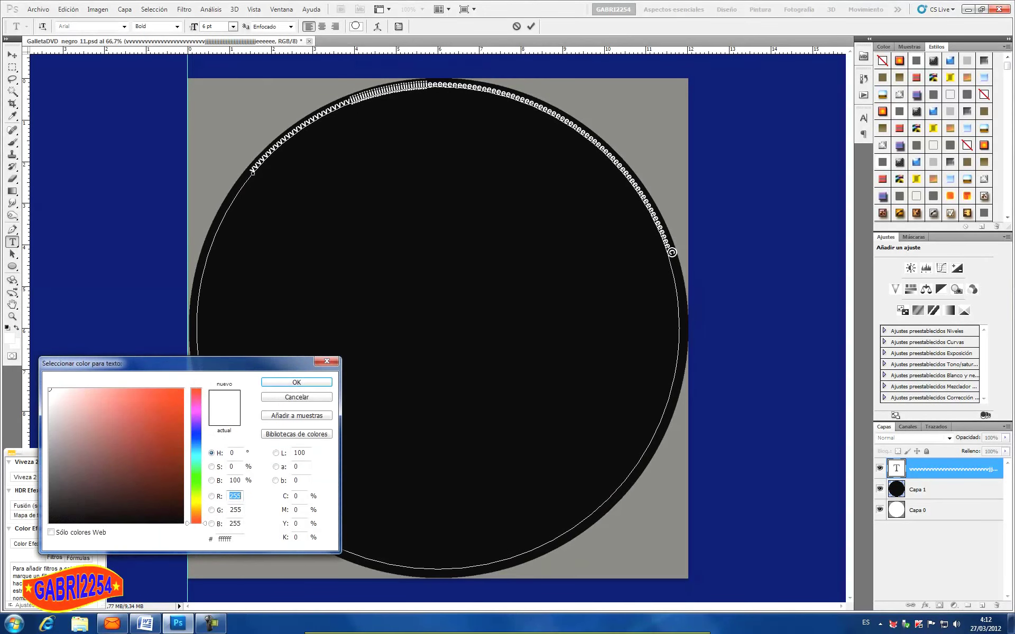
{"action": "left_click", "coordinate": [181, 391]}
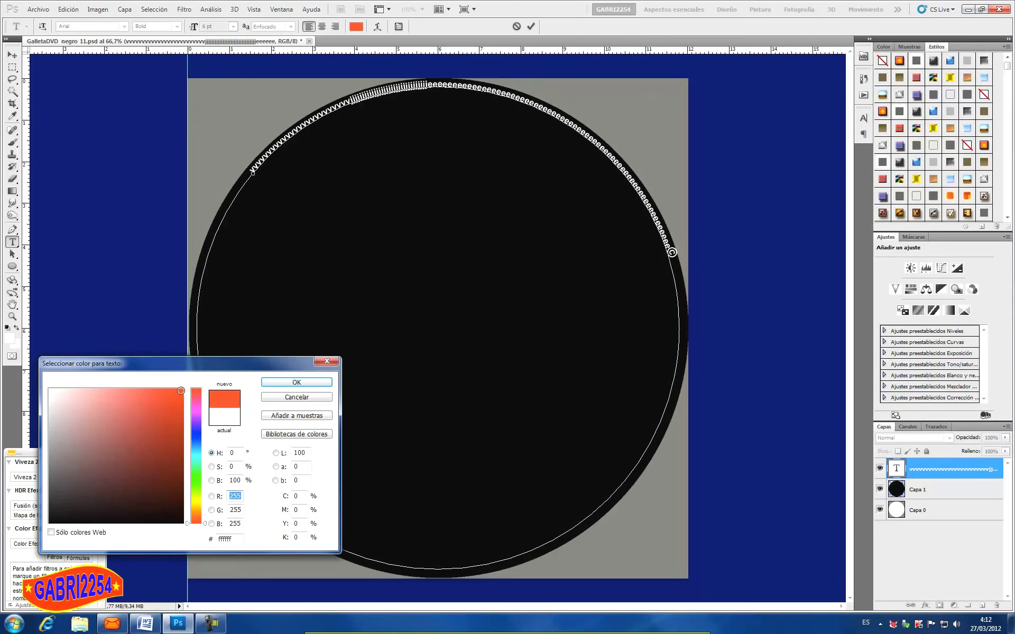
{"action": "left_click", "coordinate": [272, 384]}
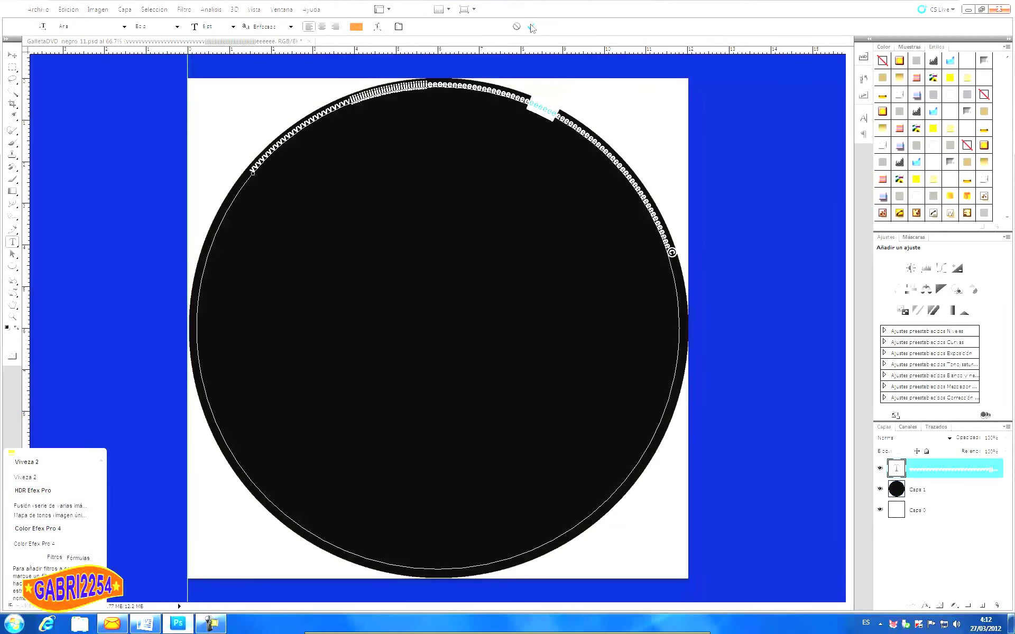
{"action": "left_click", "coordinate": [526, 141]}
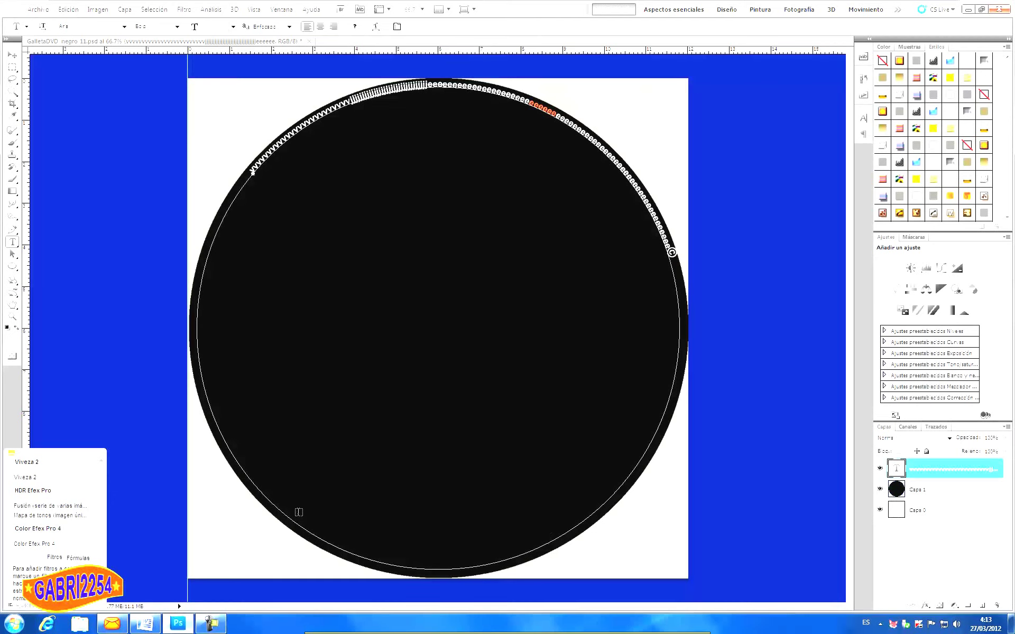
Step: Flip the text to the inside of the circular path using the Path Selection tool
{"action": "left_click", "coordinate": [14, 255]}
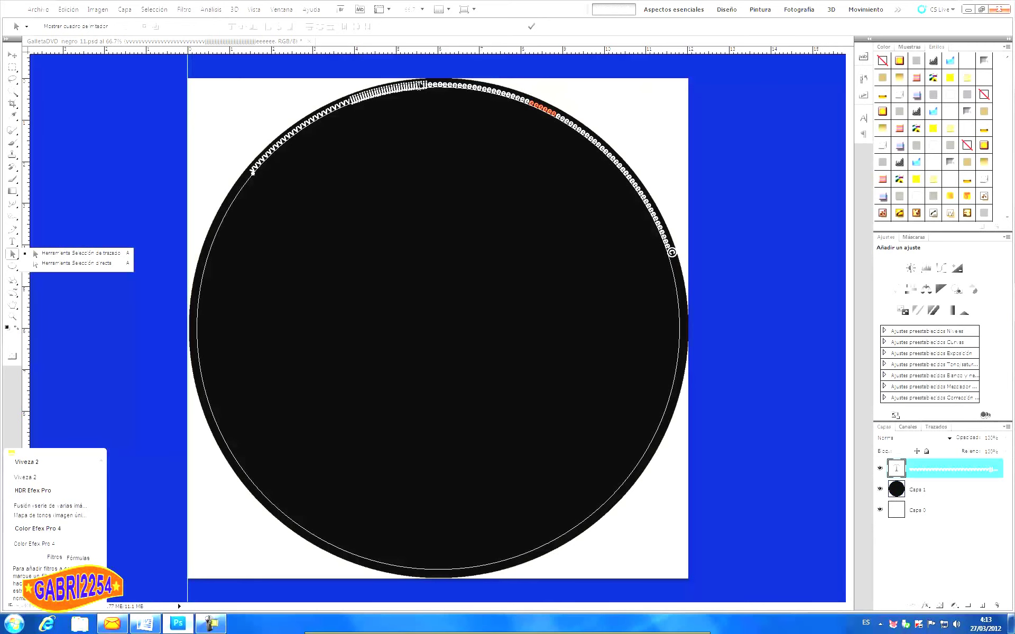
{"action": "left_click", "coordinate": [419, 84]}
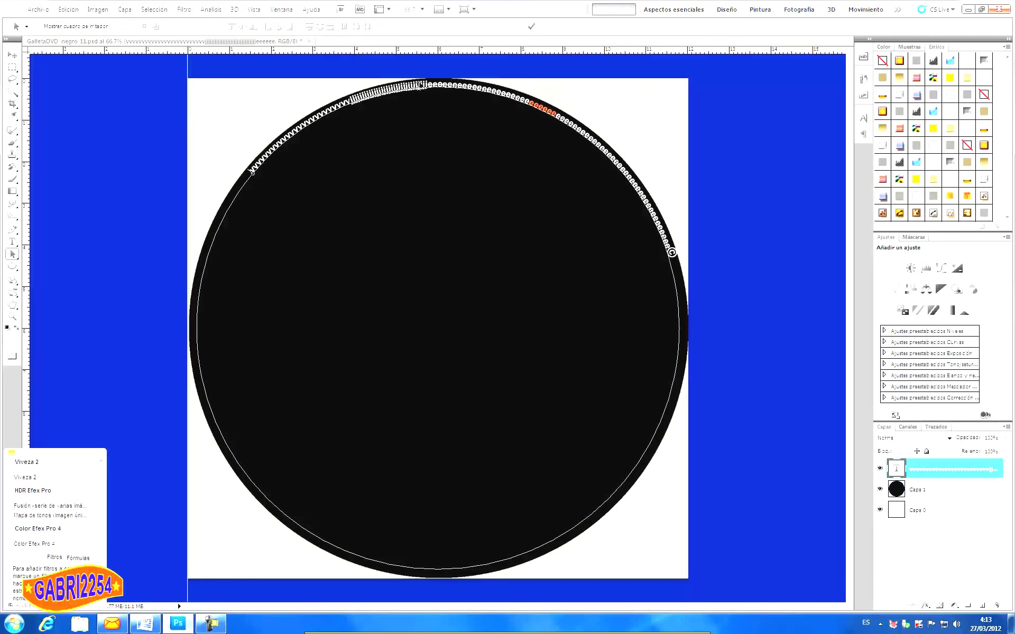
{"action": "left_click_drag", "start_coordinate": [419, 84], "coordinate": [412, 168]}
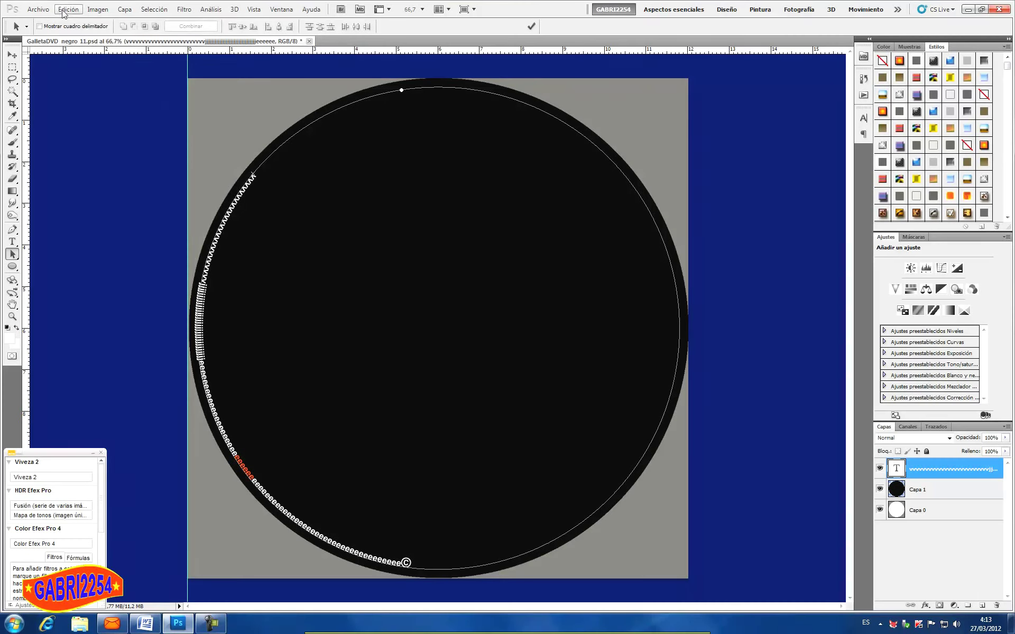
Step: Rotate the text path about 102° counter-clockwise to bring the lettering to the disc's lower right
{"action": "left_click", "coordinate": [66, 10]}
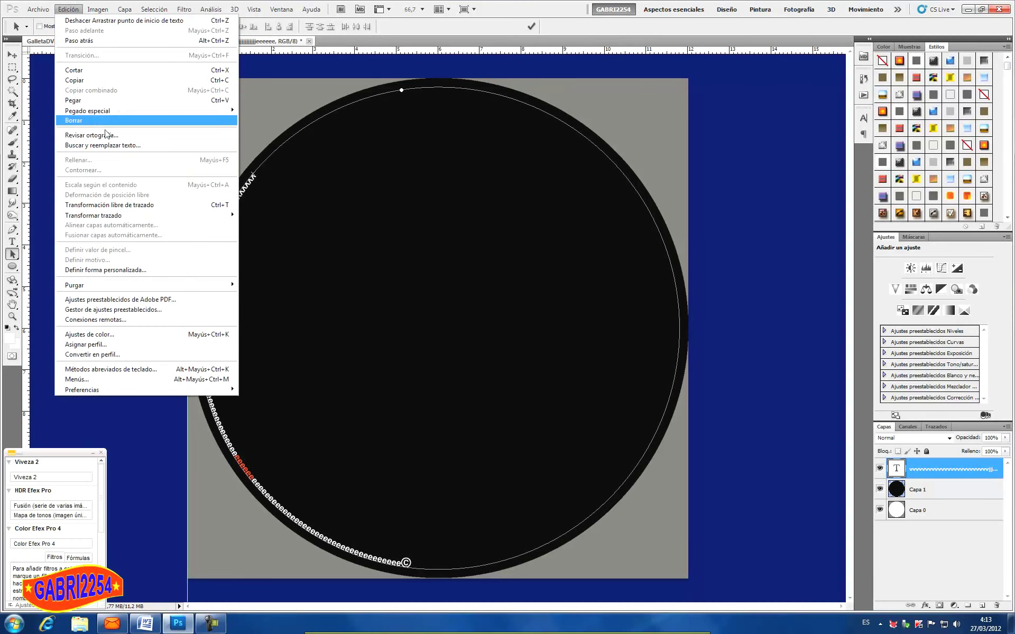
{"action": "mouse_move", "coordinate": [112, 217]}
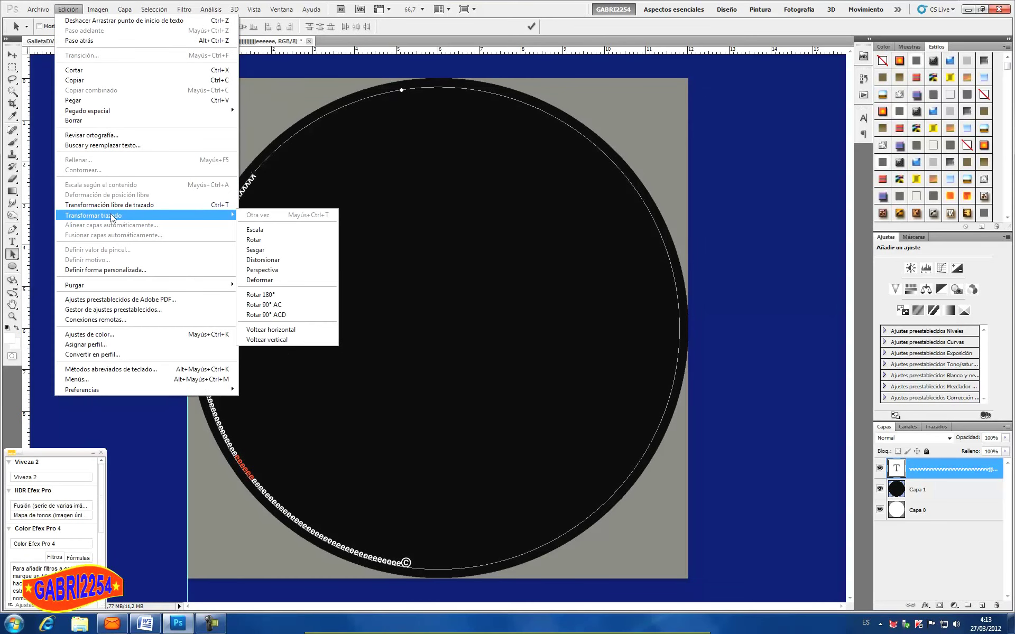
{"action": "left_click", "coordinate": [264, 241]}
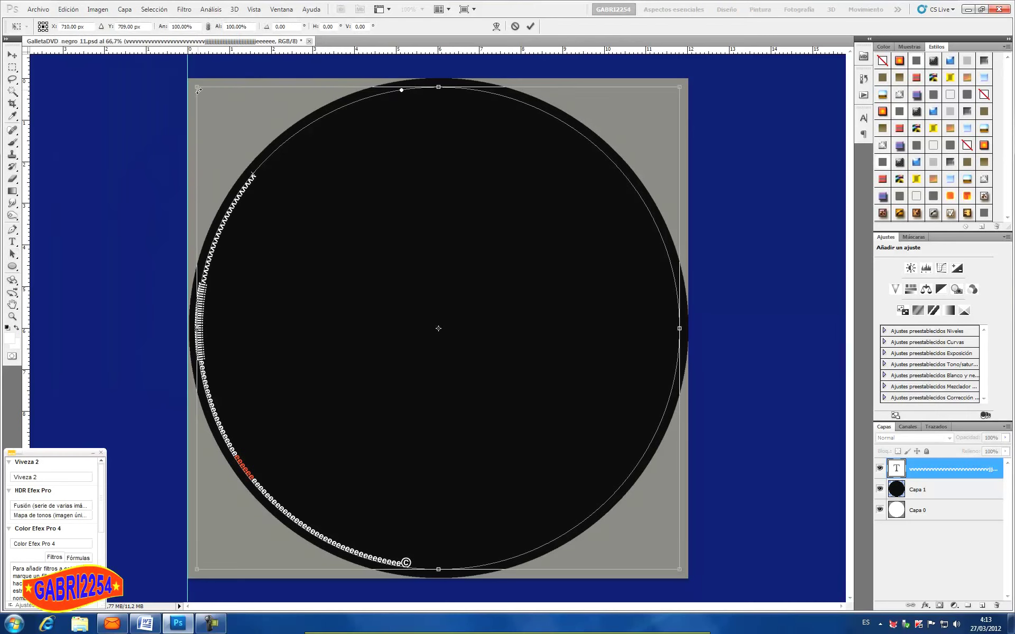
{"action": "left_click_drag", "start_coordinate": [199, 91], "coordinate": [309, 523]}
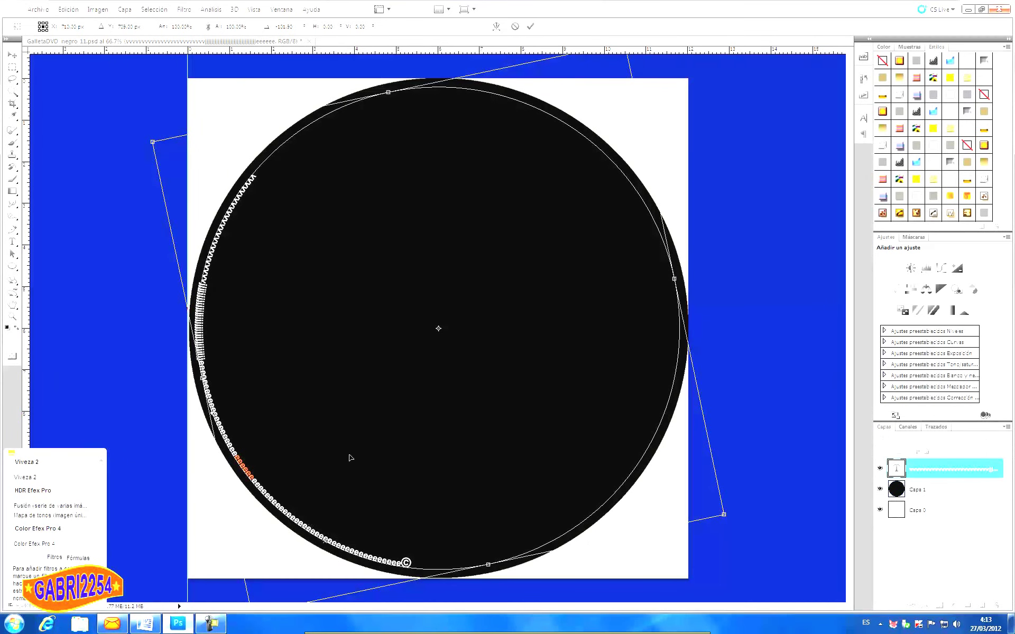
{"action": "key", "text": "Return"}
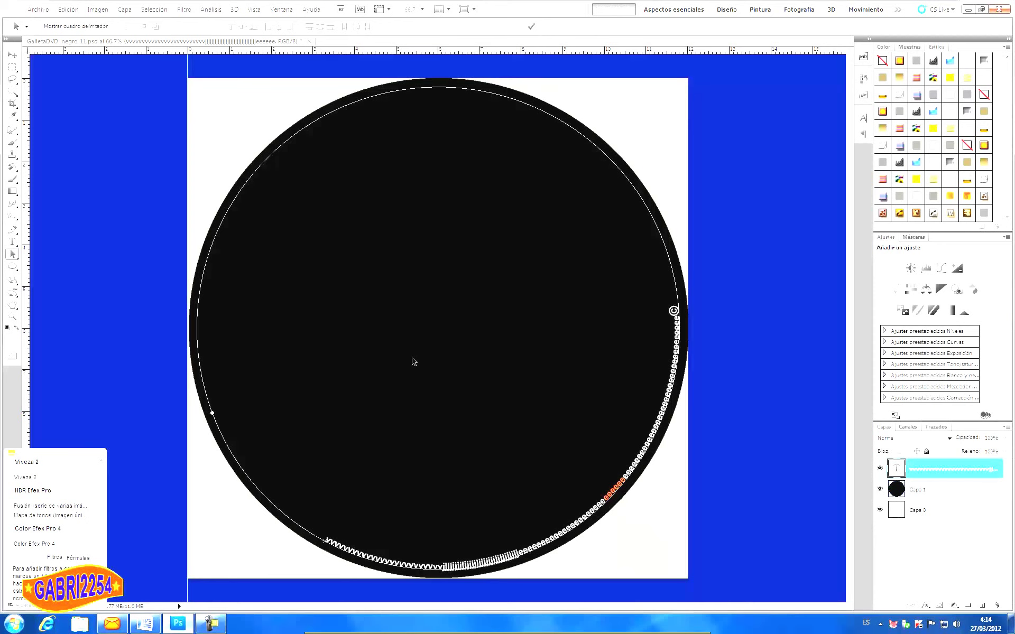
Step: Rotate the text path about 43° clockwise to move the lettering to the bottom of the disc
{"action": "left_click", "coordinate": [65, 9]}
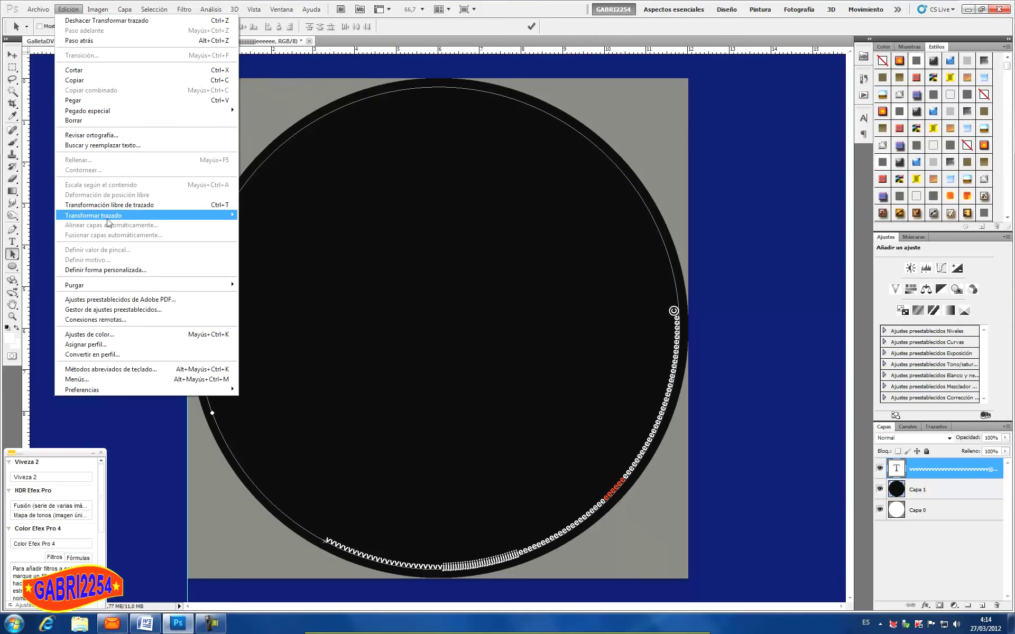
{"action": "mouse_move", "coordinate": [110, 217]}
{"action": "left_click", "coordinate": [252, 241]}
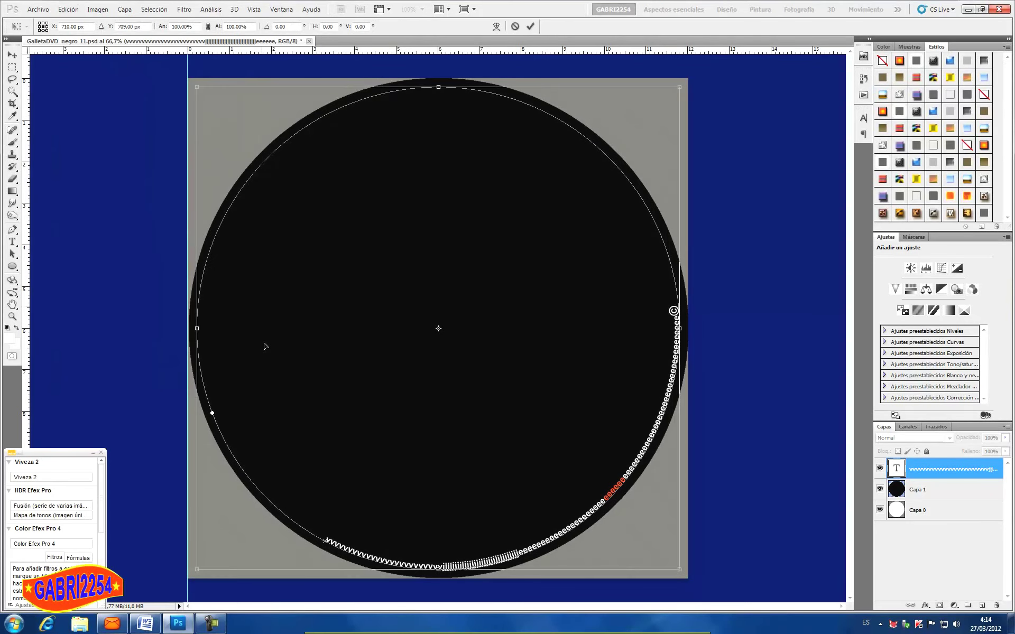
{"action": "left_click_drag", "start_coordinate": [198, 572], "coordinate": [118, 345]}
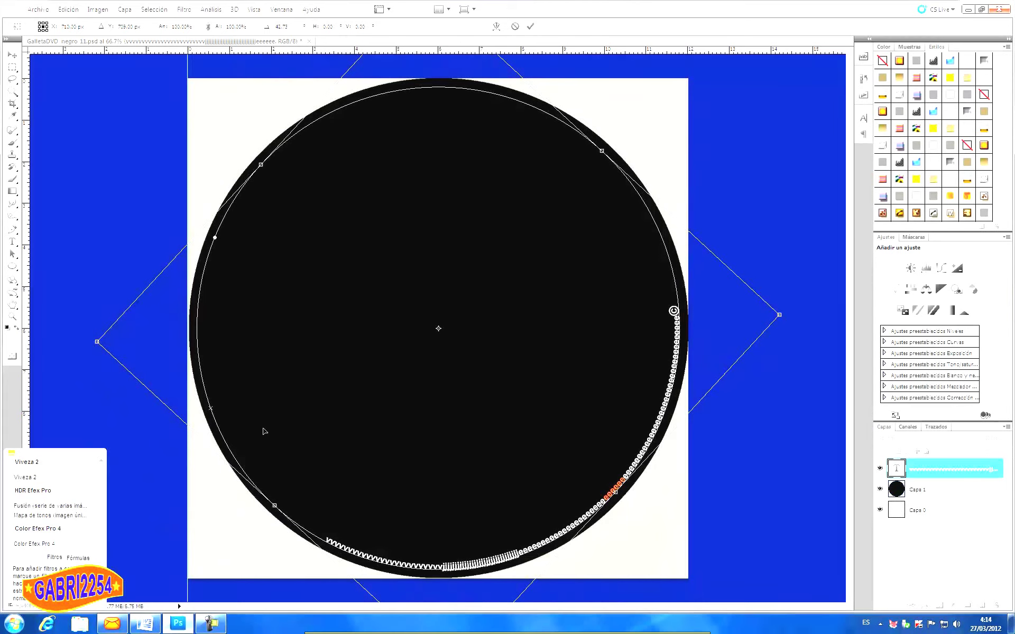
{"action": "key", "text": "Return"}
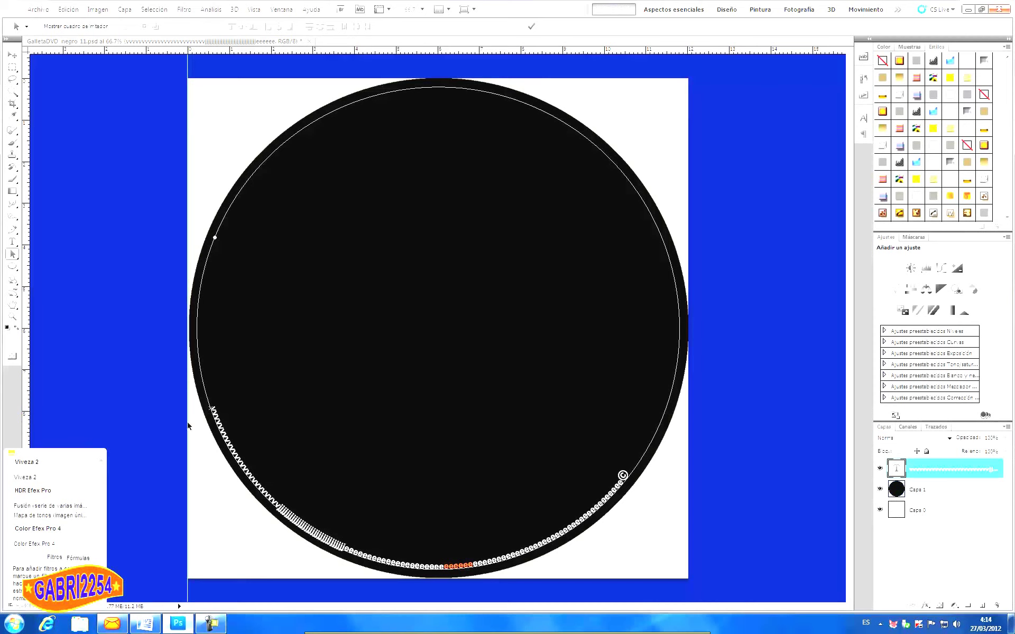
Step: Add a horizontal guide across the lower disc and rotate the text path about 11° counter-clockwise to level the text ends
{"action": "left_click_drag", "start_coordinate": [384, 51], "coordinate": [407, 448]}
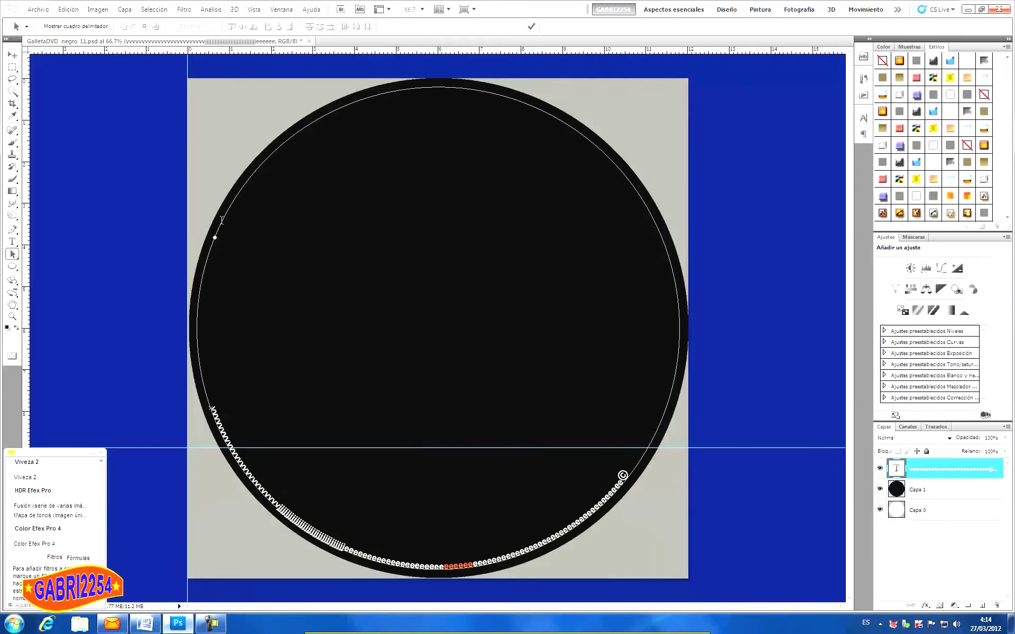
{"action": "left_click", "coordinate": [68, 9]}
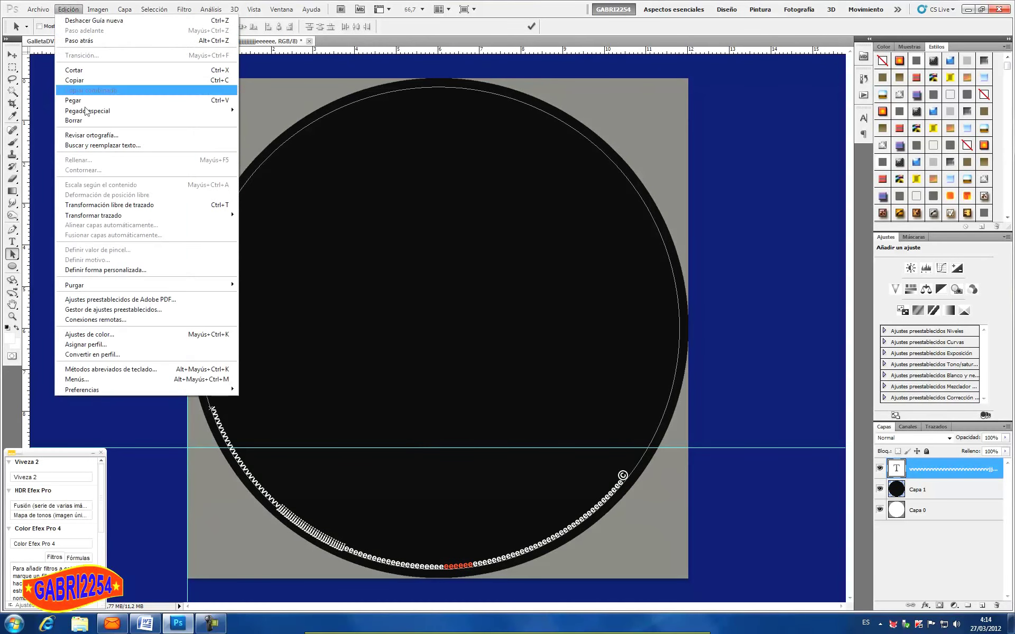
{"action": "mouse_move", "coordinate": [112, 217]}
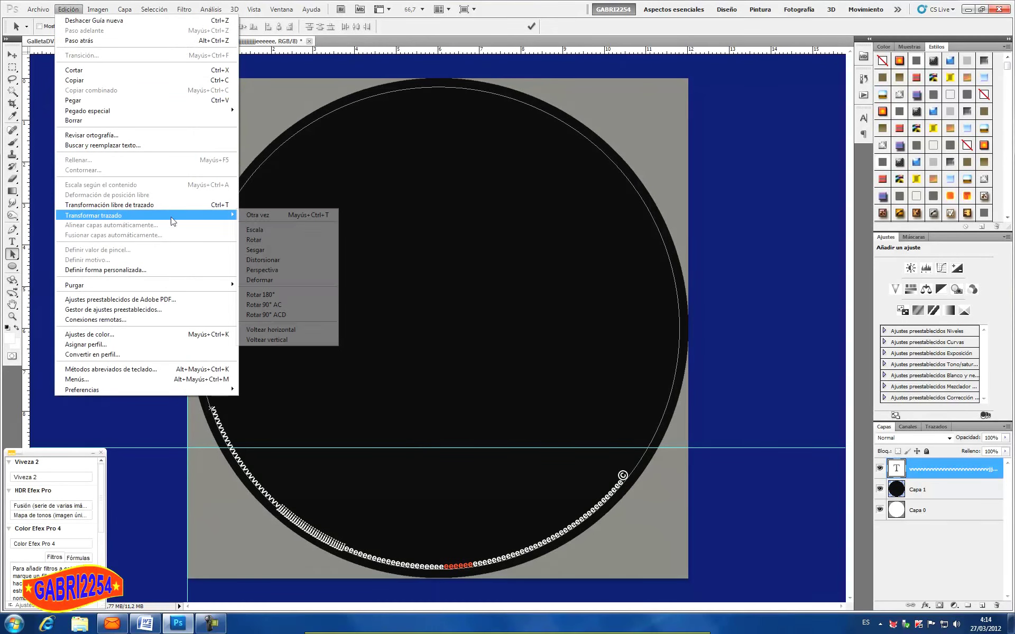
{"action": "left_click", "coordinate": [254, 240]}
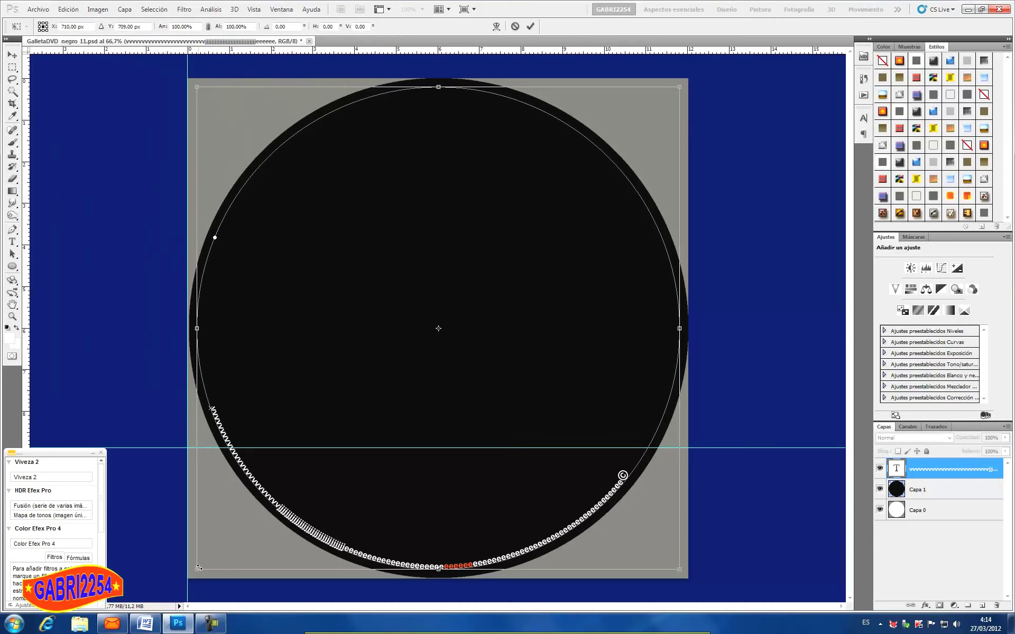
{"action": "left_click_drag", "start_coordinate": [201, 574], "coordinate": [247, 612]}
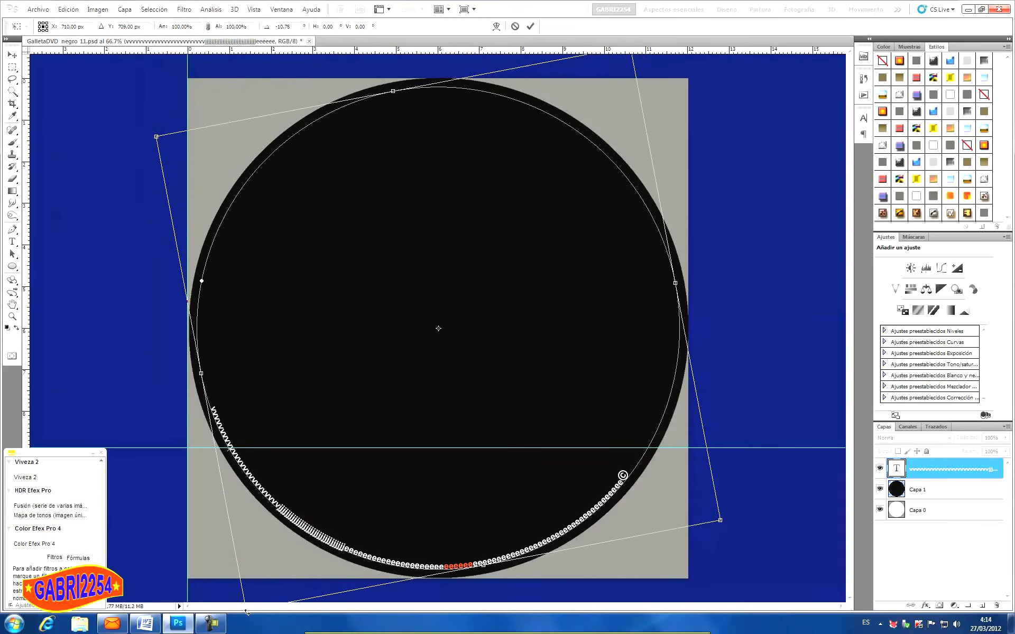
{"action": "key", "text": "Return"}
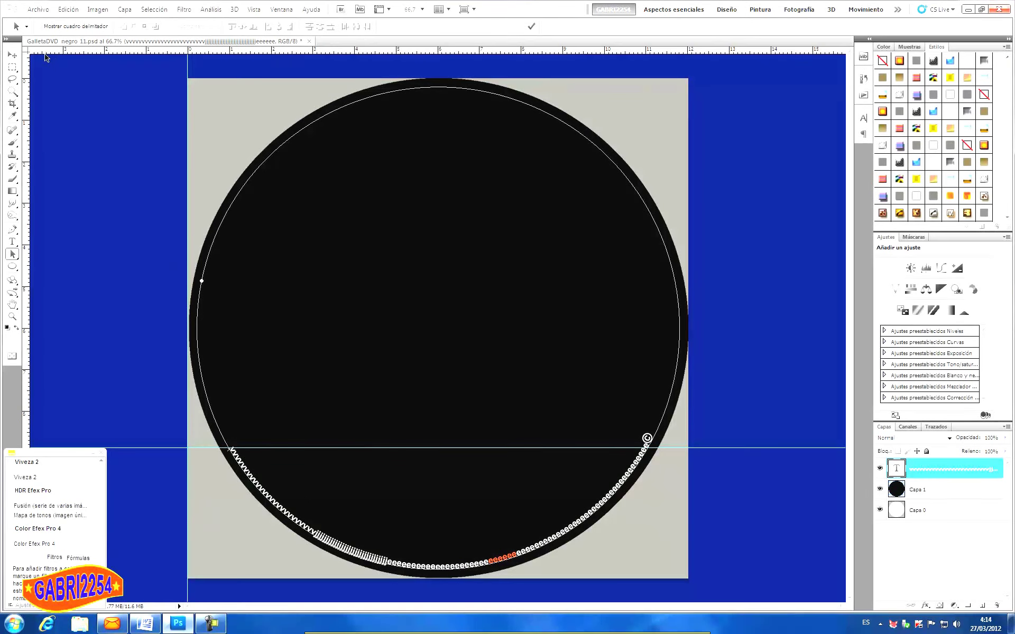
Step: Remove the horizontal guide from the canvas with the Move tool
{"action": "left_click", "coordinate": [13, 55]}
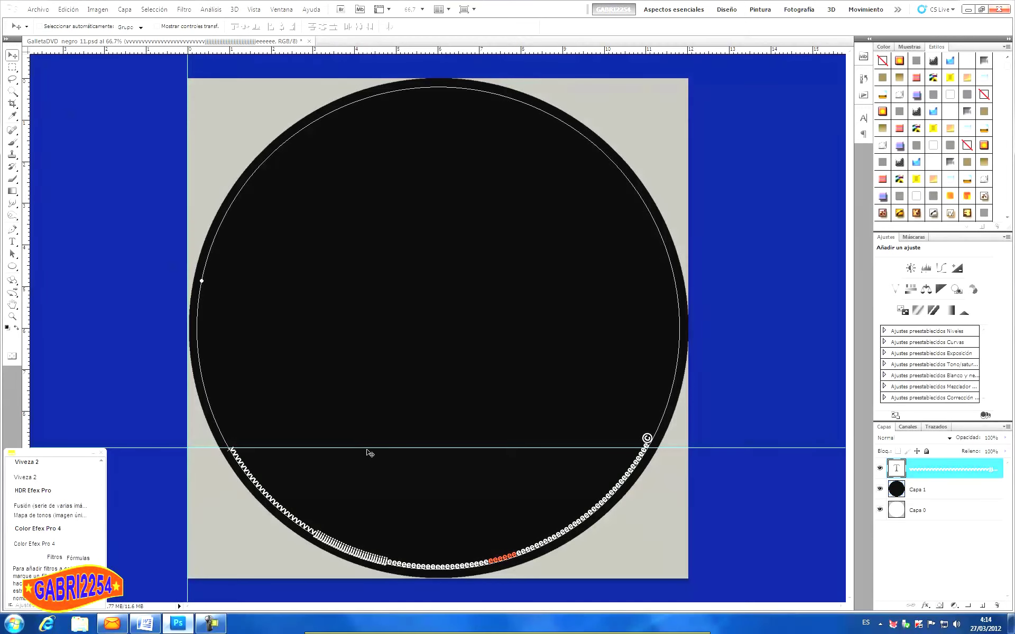
{"action": "left_click_drag", "start_coordinate": [365, 447], "coordinate": [364, 42]}
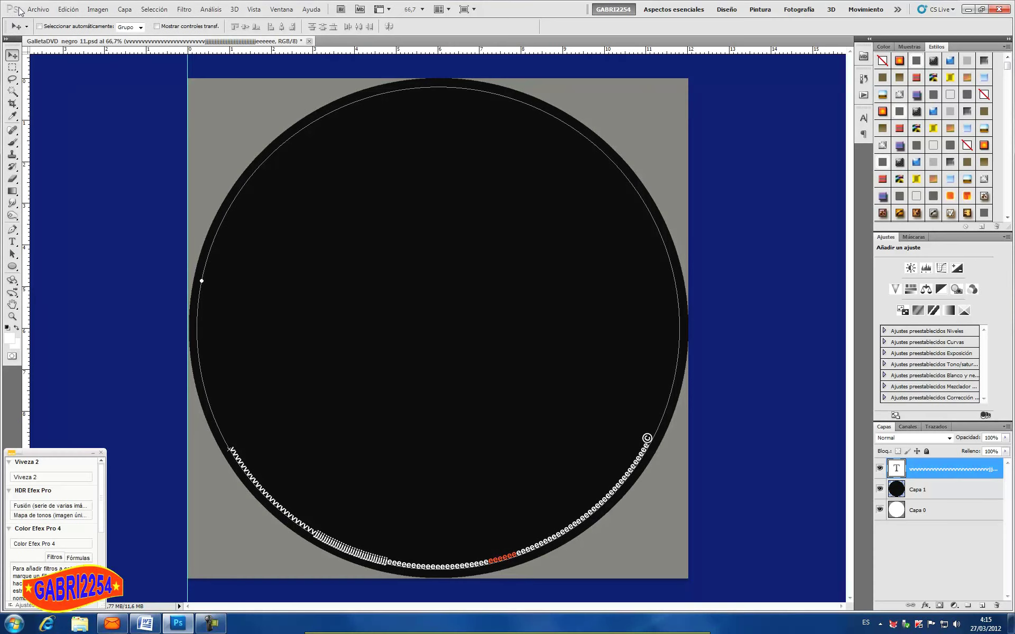
Step: Save the label as 55555 in Photoshop PSD format in the Plantillas folder and close the document
{"action": "left_click", "coordinate": [33, 10]}
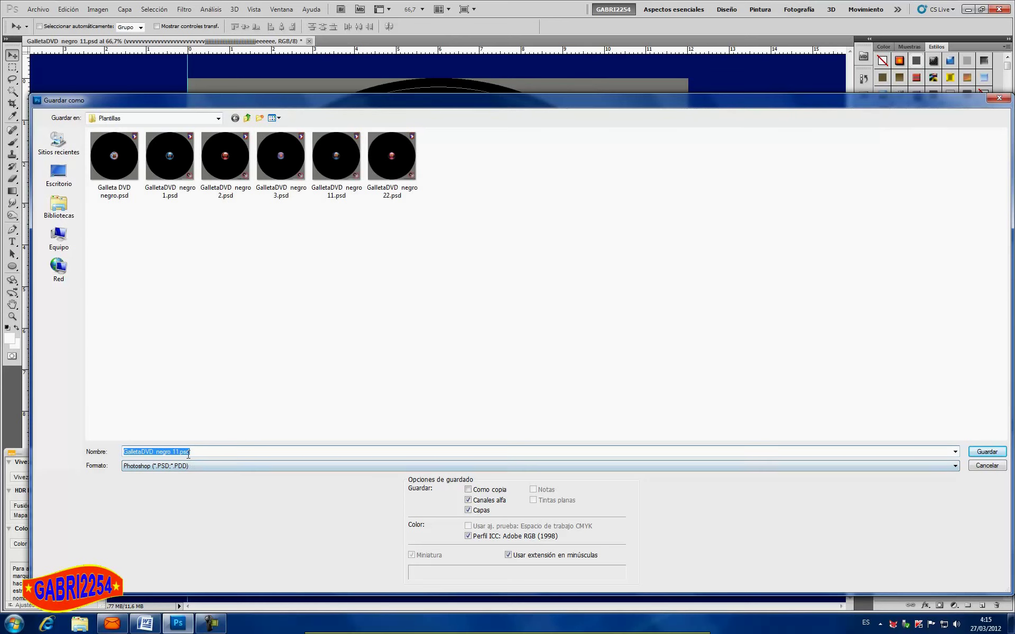
{"action": "left_click_drag", "start_coordinate": [194, 452], "coordinate": [83, 450]}
{"action": "mouse_move", "coordinate": [119, 629]}
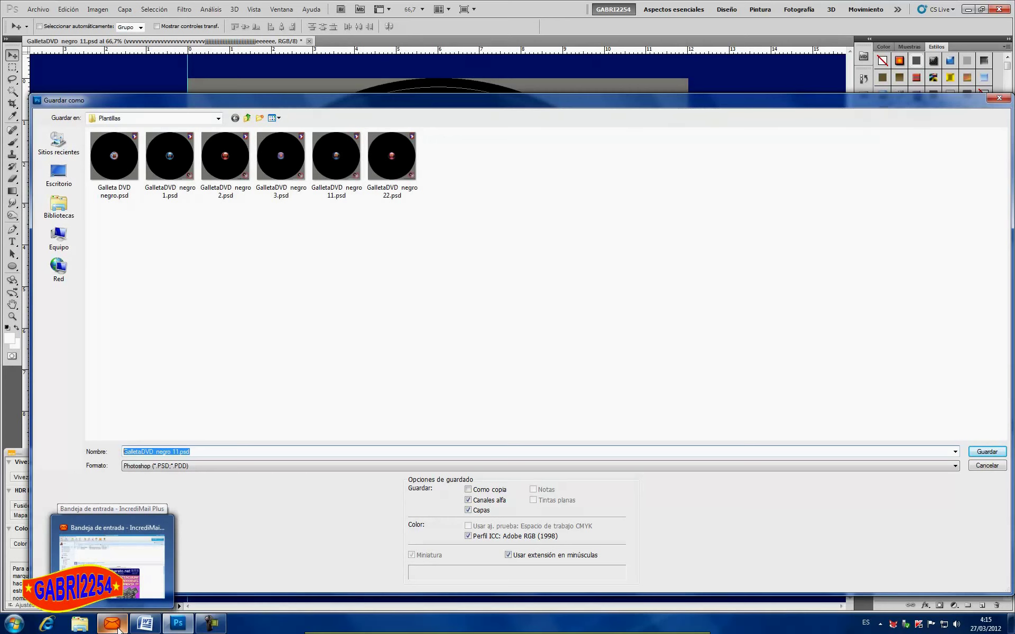
{"action": "type", "text": "55555"}
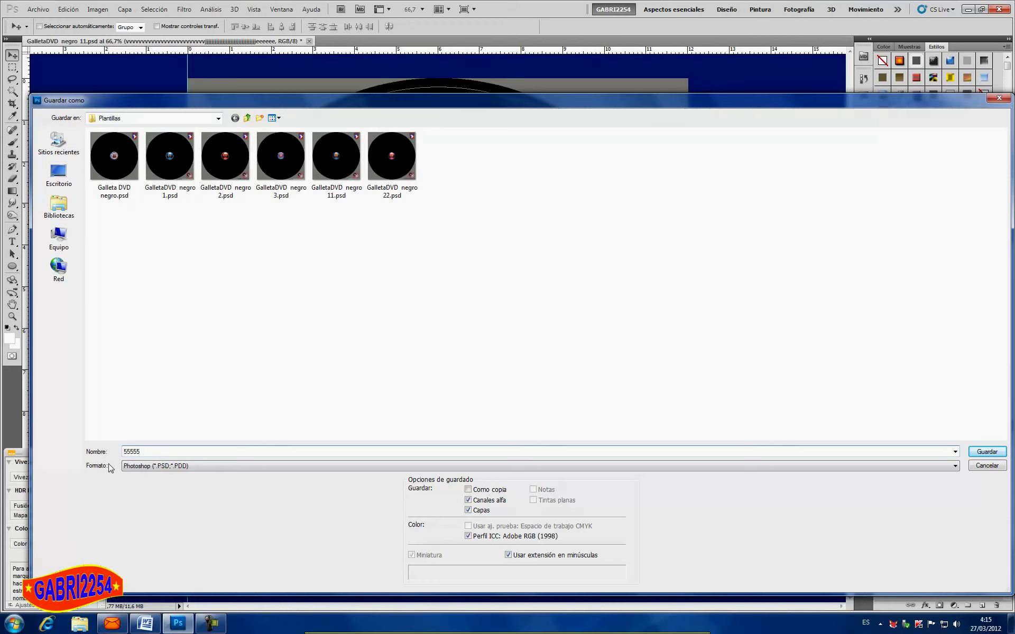
{"action": "left_click", "coordinate": [975, 452]}
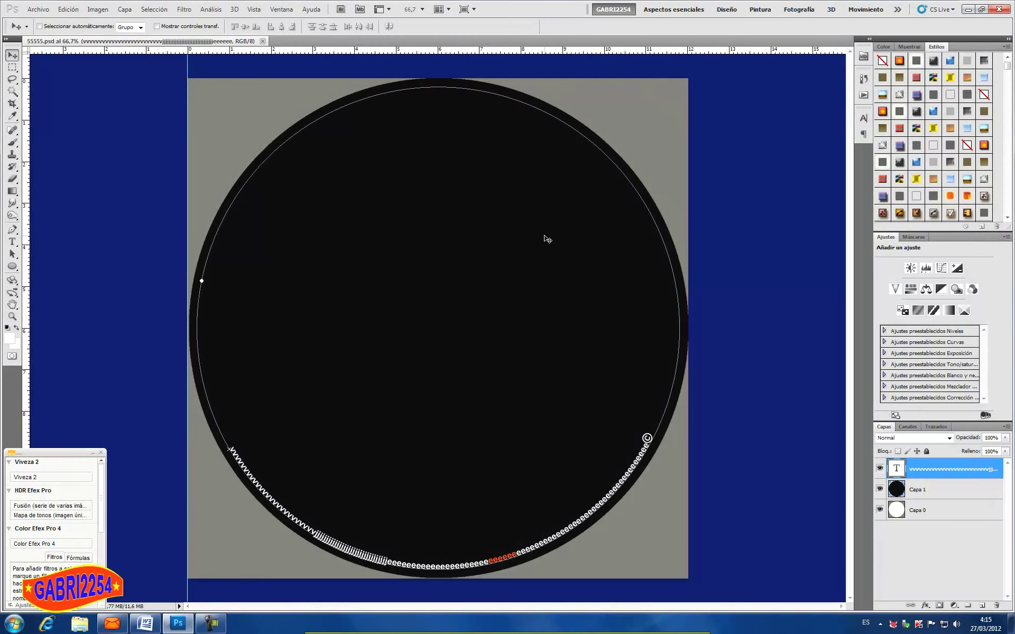
{"action": "left_click", "coordinate": [263, 42]}
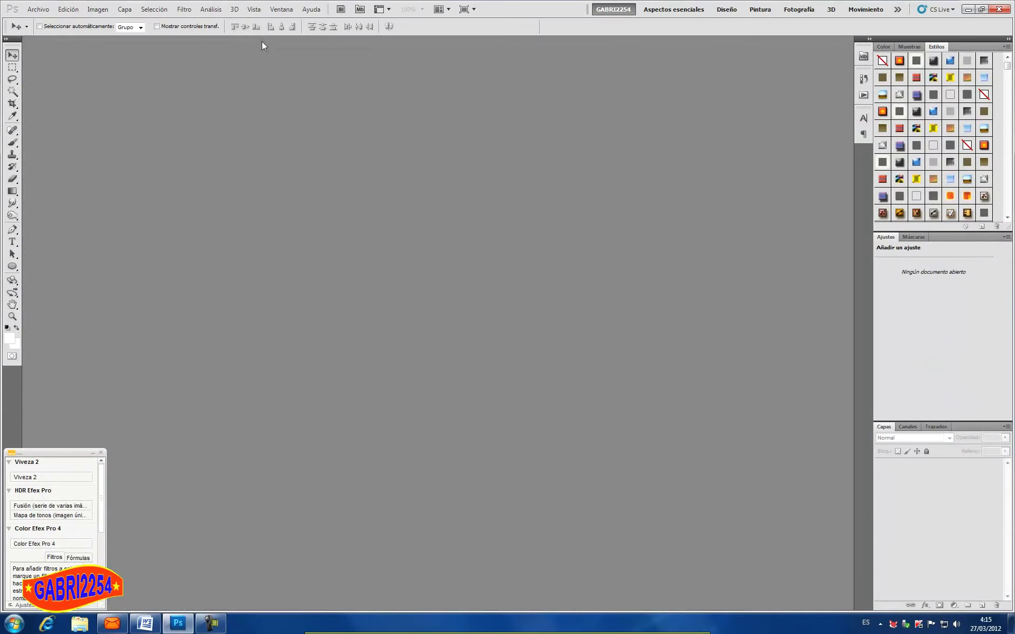
Step: Open the disc template GalletaDVD negro 3.psd and the saved label 55555.psd from the Plantillas folder
{"action": "left_click", "coordinate": [34, 10]}
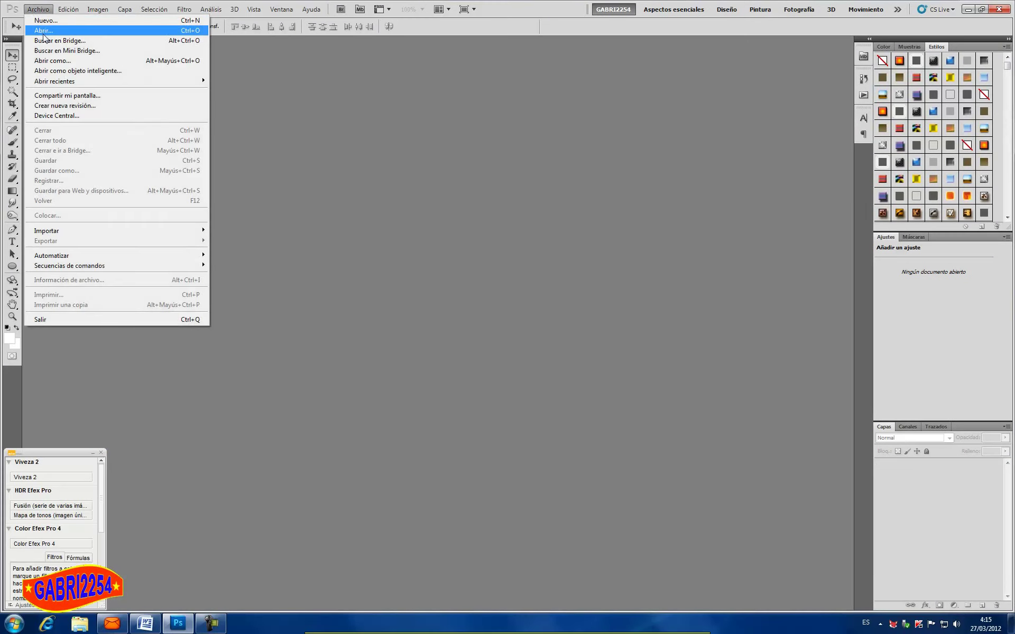
{"action": "left_click", "coordinate": [44, 30]}
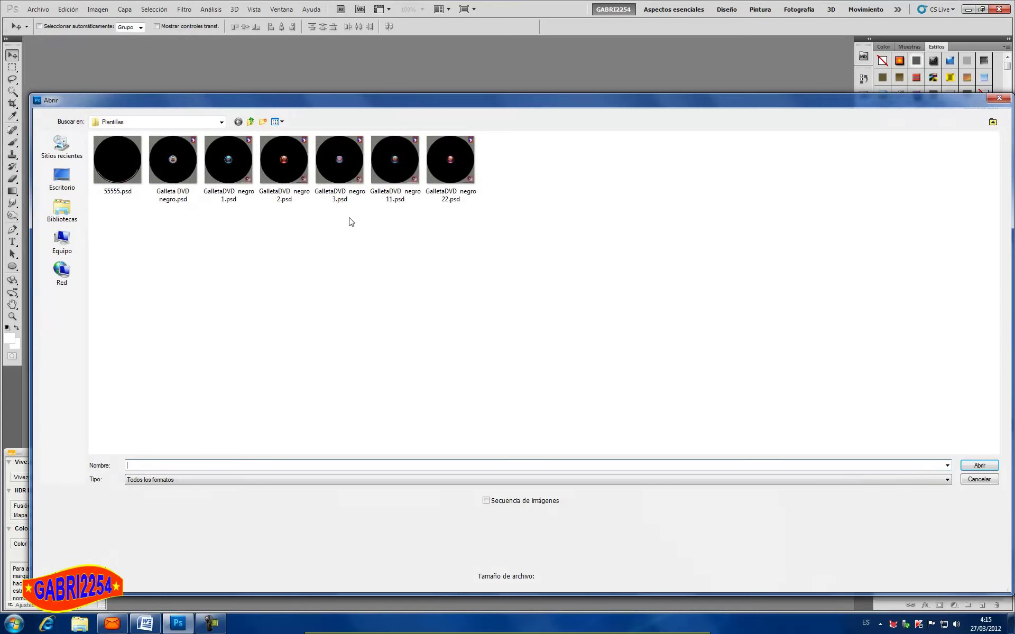
{"action": "double_click", "coordinate": [329, 169]}
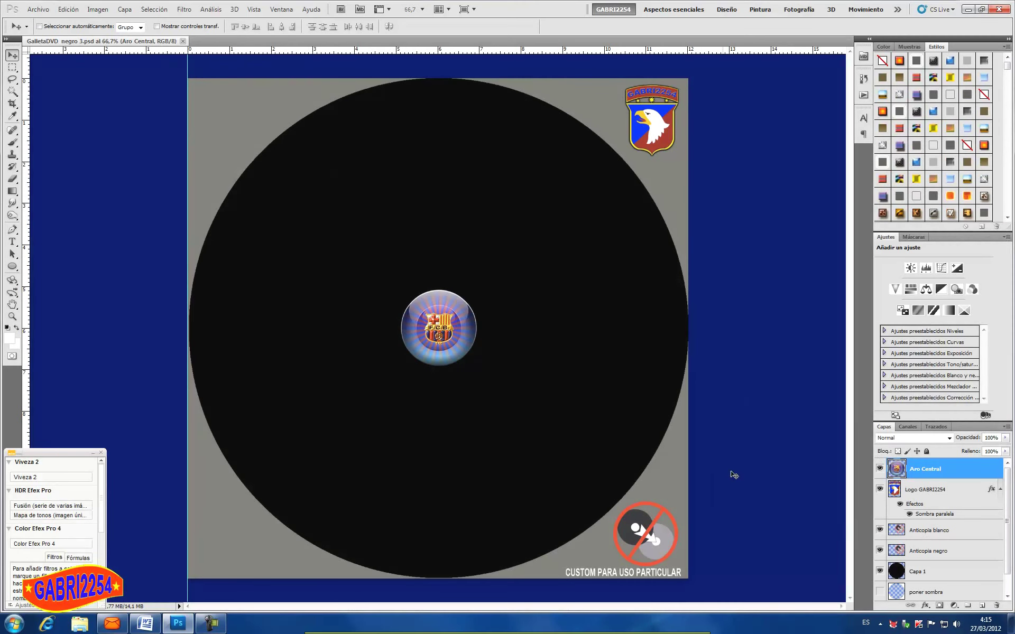
{"action": "left_click", "coordinate": [36, 9]}
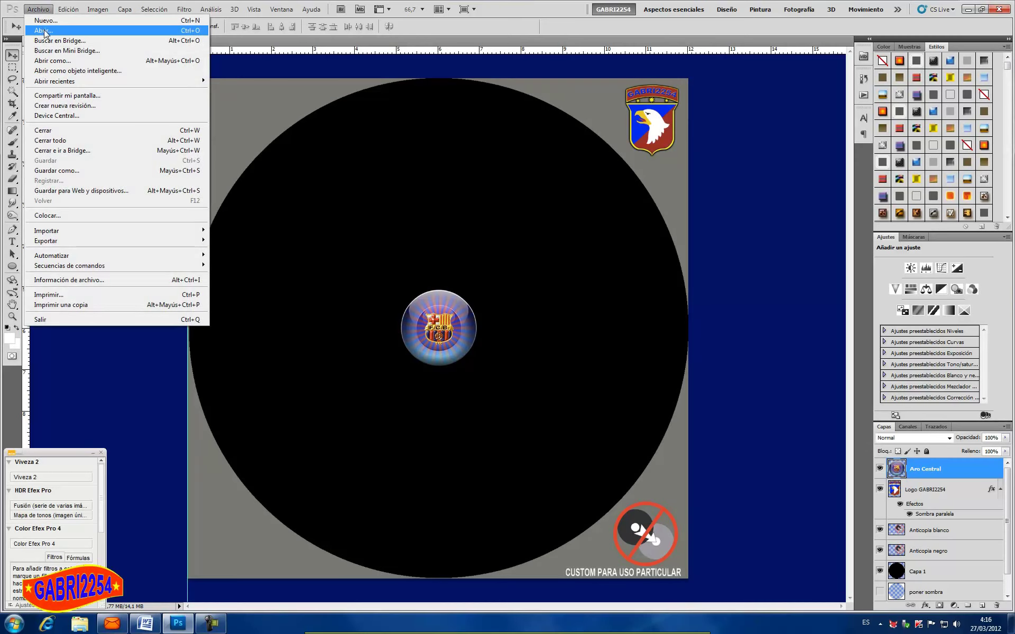
{"action": "left_click", "coordinate": [43, 30]}
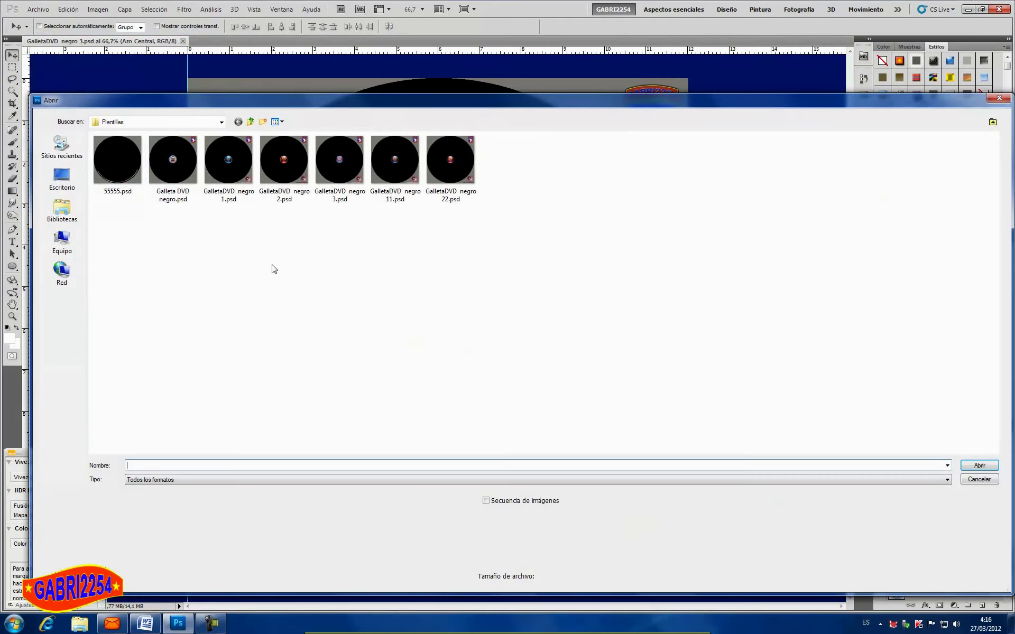
{"action": "left_click", "coordinate": [116, 161]}
{"action": "double_click", "coordinate": [115, 160]}
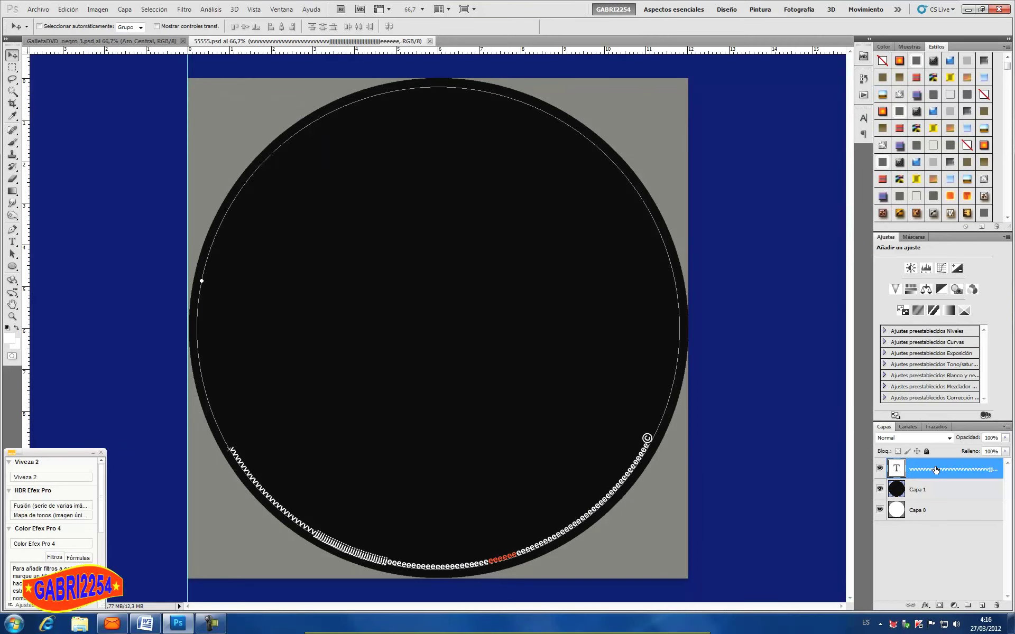
Step: Float the 55555.psd document in its own window and copy its curved text layer into GalletaDVD negro 3.psd
{"action": "left_click_drag", "start_coordinate": [321, 42], "coordinate": [160, 151]}
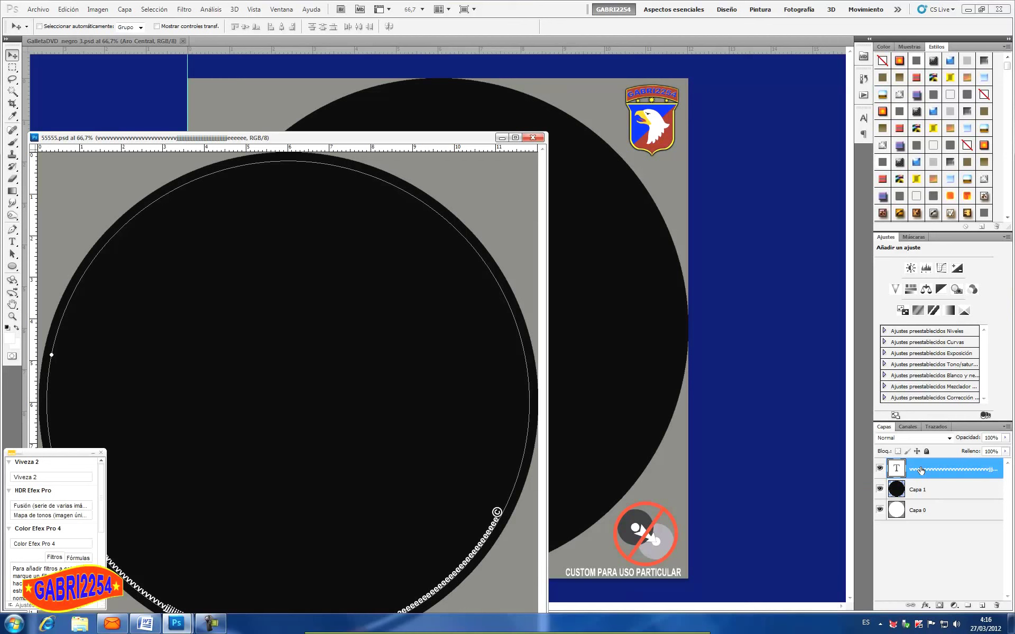
{"action": "left_click_drag", "start_coordinate": [920, 470], "coordinate": [627, 383]}
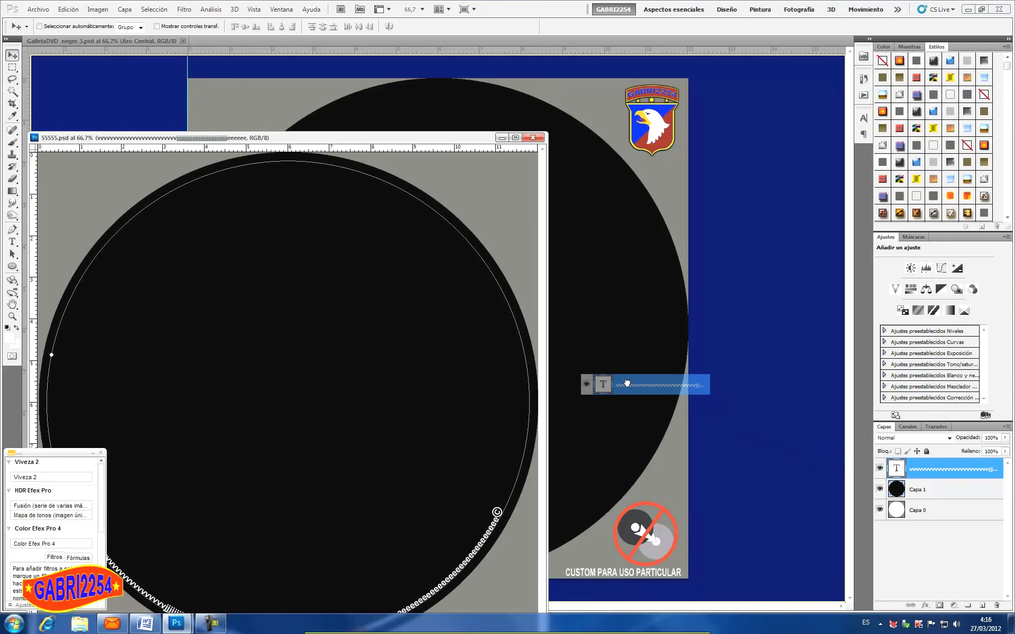
{"action": "left_click_drag", "start_coordinate": [626, 383], "coordinate": [629, 386]}
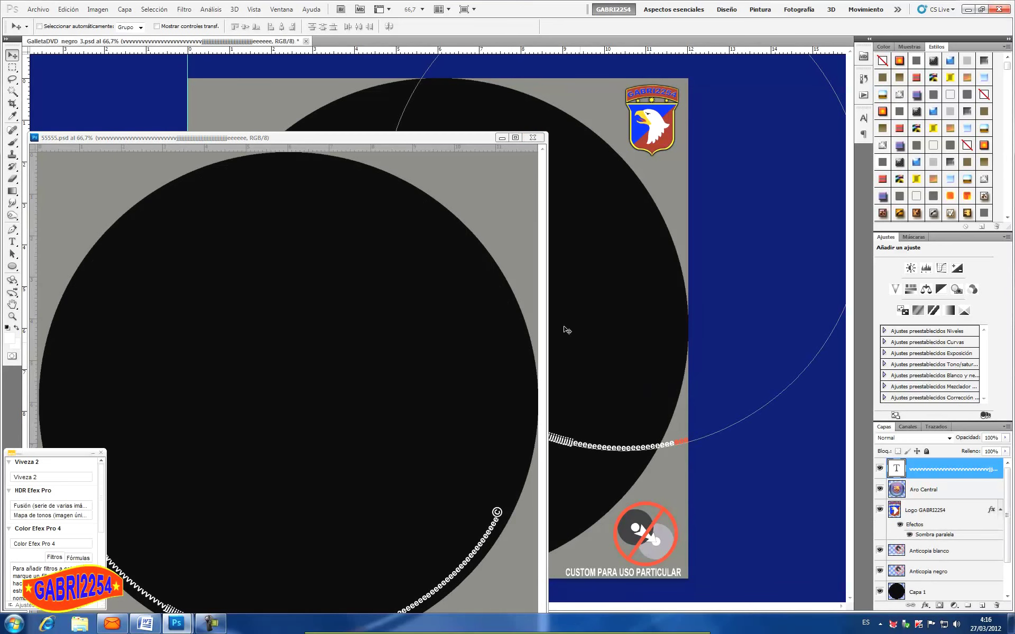
Step: Minimize the 55555.psd window and move the copied text so its circular path is concentric with the black disc
{"action": "left_click", "coordinate": [501, 138]}
{"action": "left_click_drag", "start_coordinate": [541, 263], "coordinate": [359, 366]}
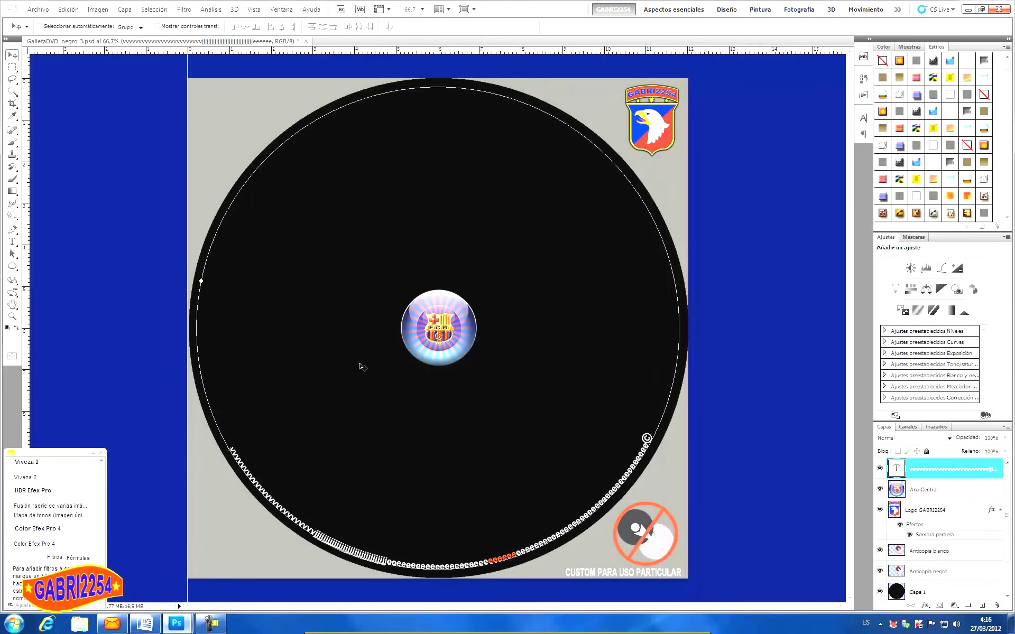
{"action": "left_click", "coordinate": [15, 244]}
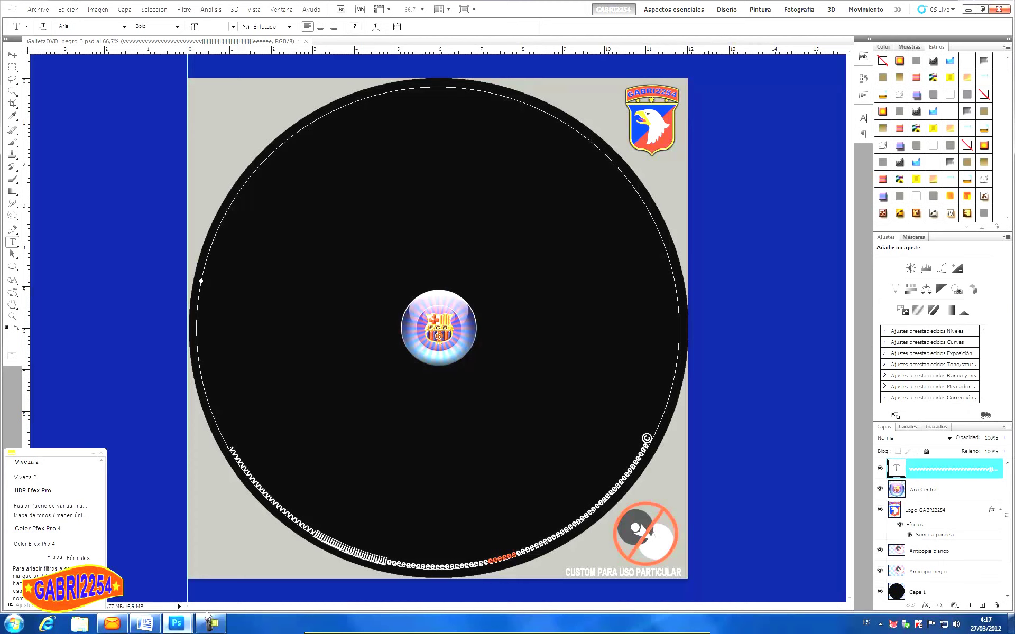
{"action": "mouse_move", "coordinate": [214, 626]}
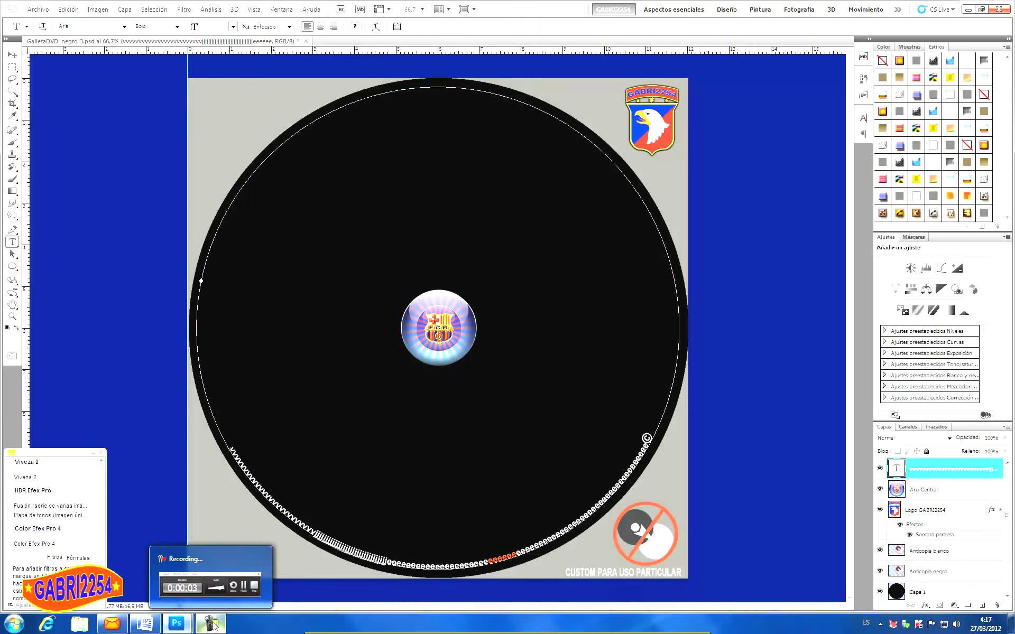
{"action": "left_click", "coordinate": [213, 625]}
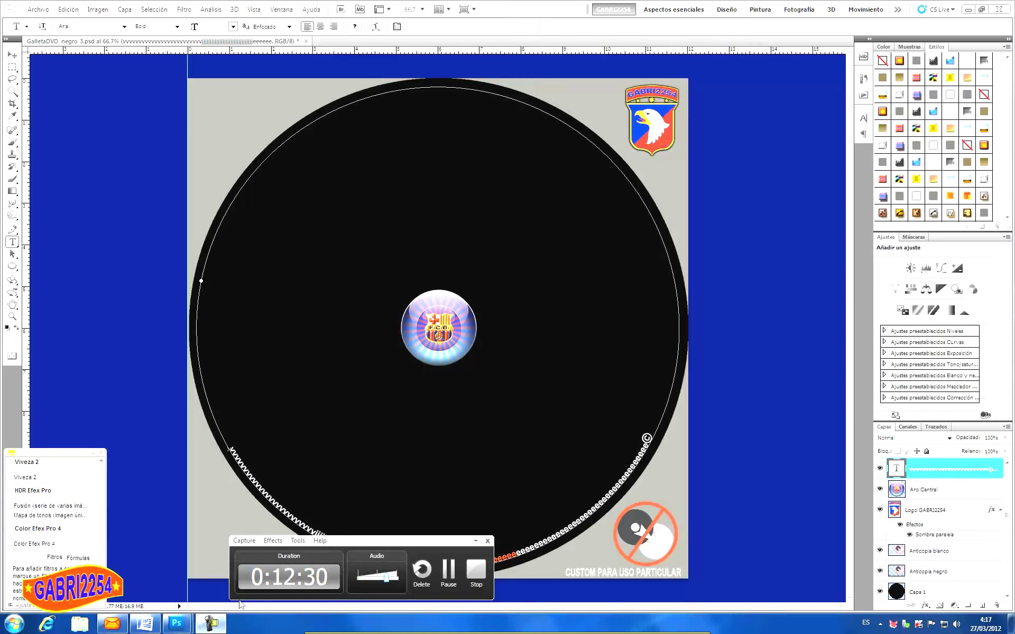